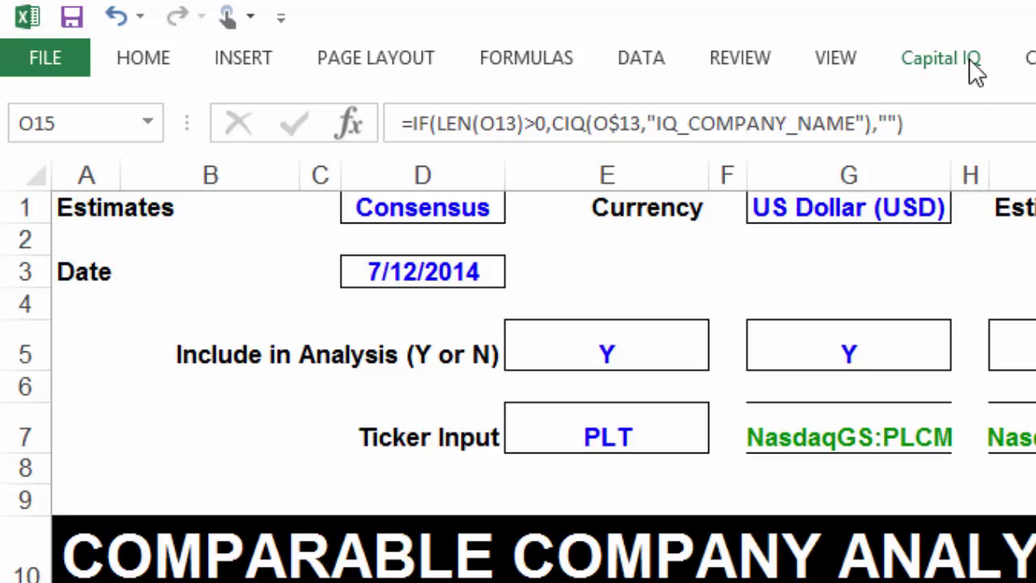
Step: Open the Capital IQ +Detailed Comps equity comparables template comparing Plantronics with nine peers
click(970, 60)
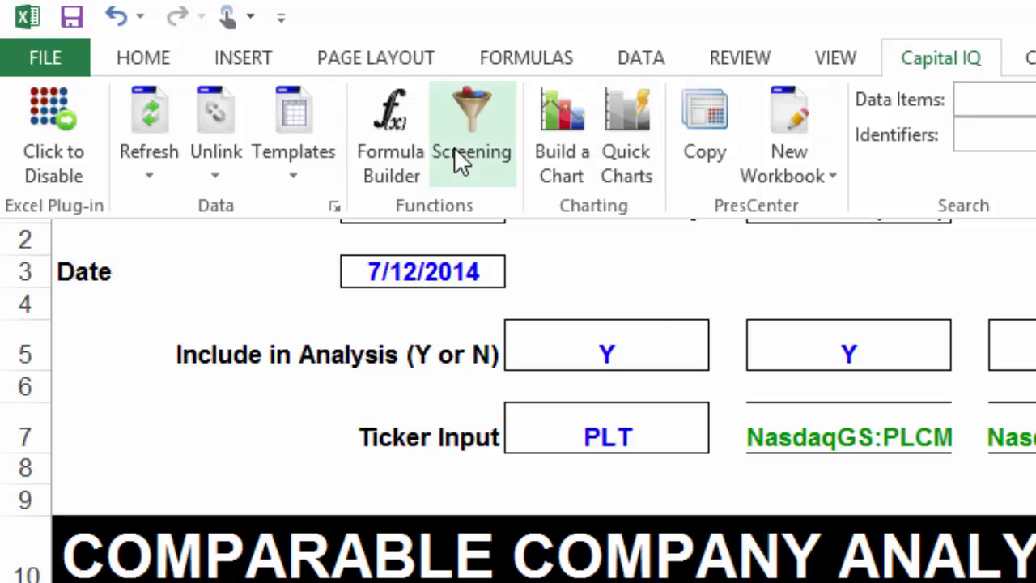
click(316, 134)
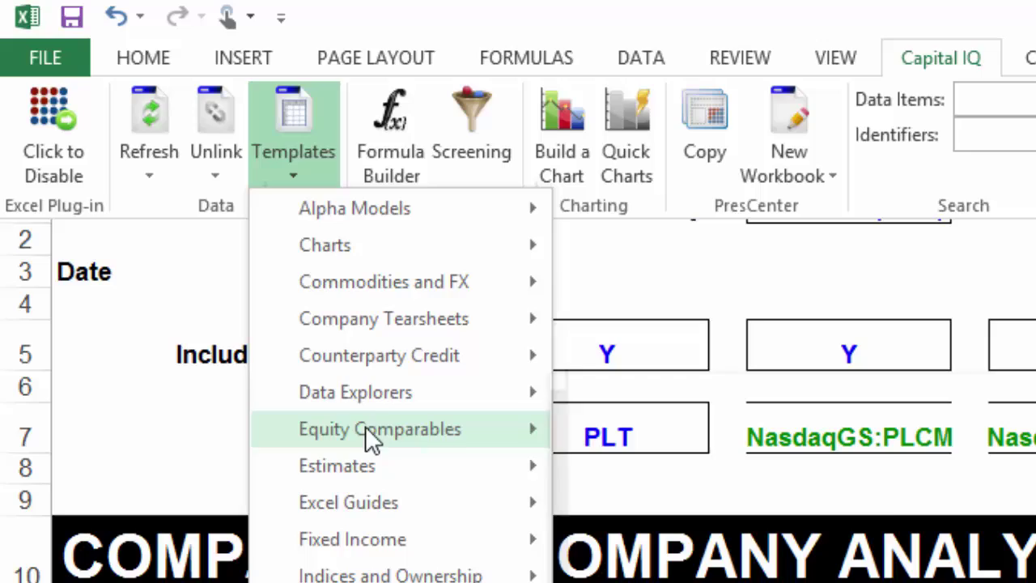
mouse_move(368, 426)
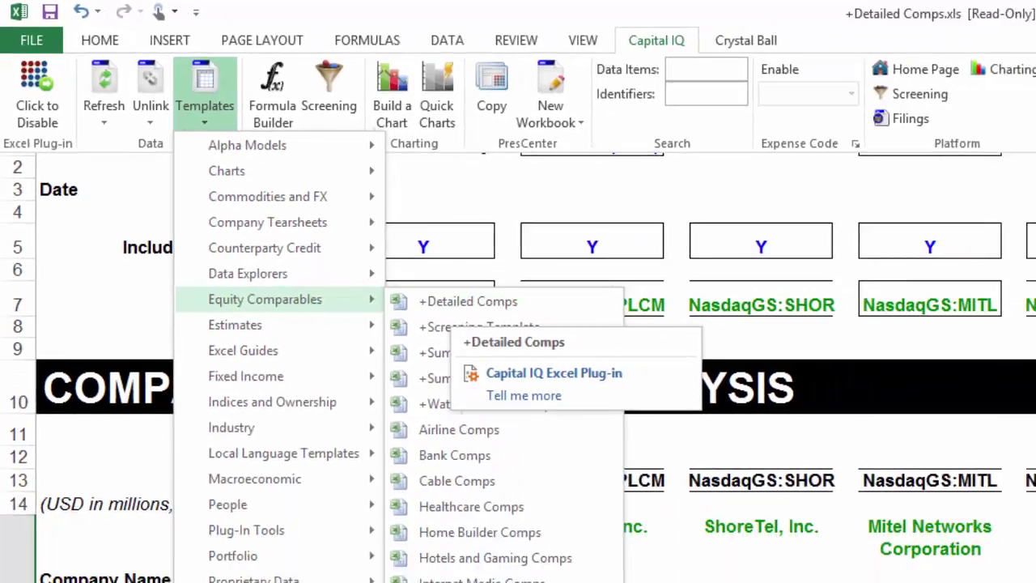
click(646, 437)
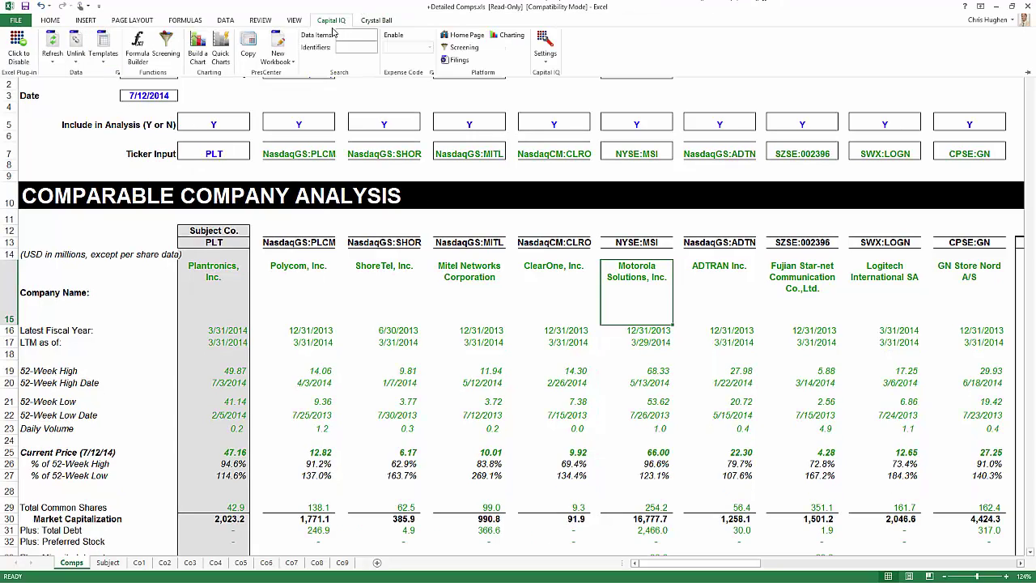
Step: Collapse the Capital IQ ribbon so the full Comps sheet is visible
click(332, 21)
double_click(332, 22)
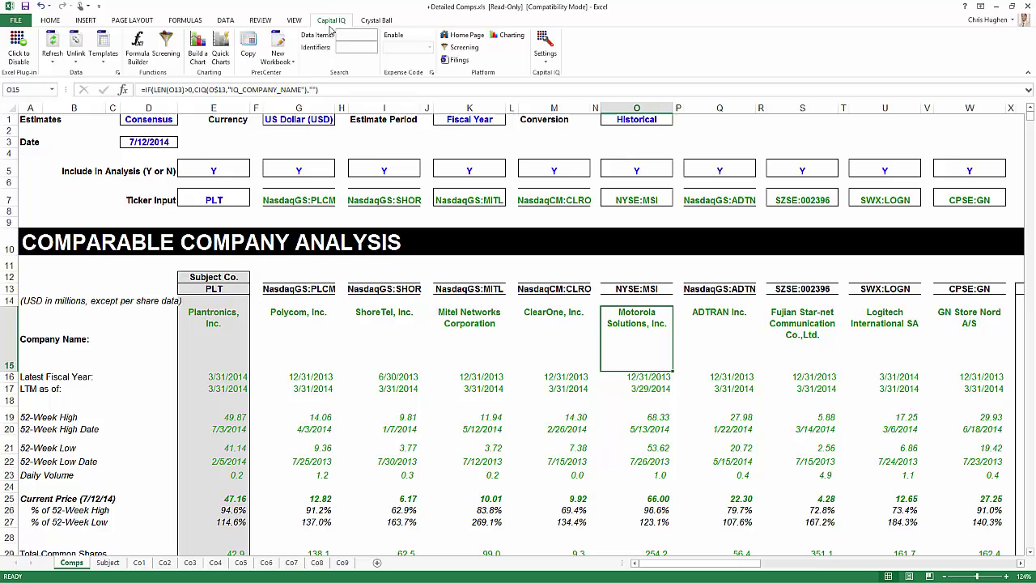
double_click(332, 22)
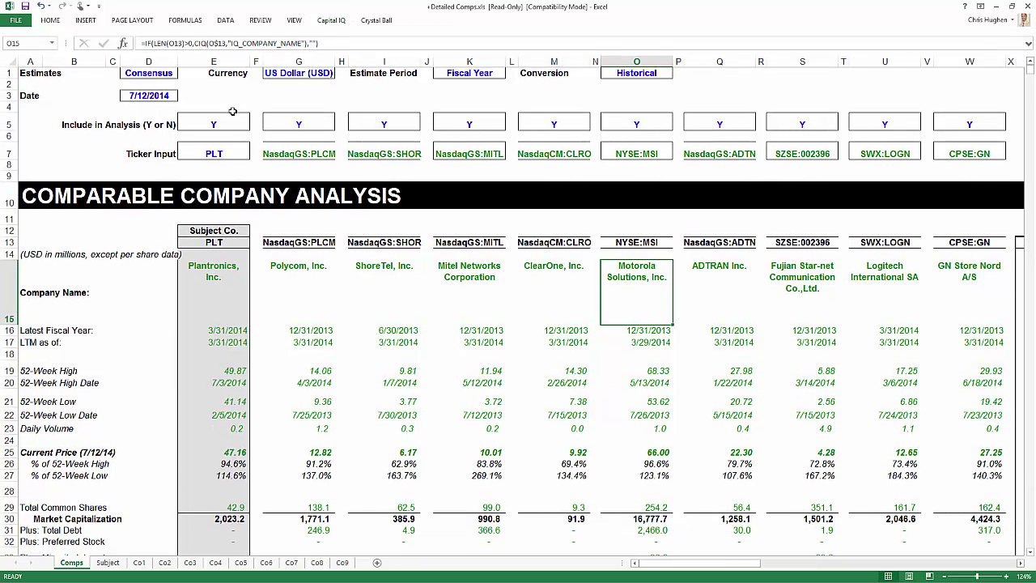
Step: Highlight the Plantronics subject column E and the peer columns G through M
click(215, 154)
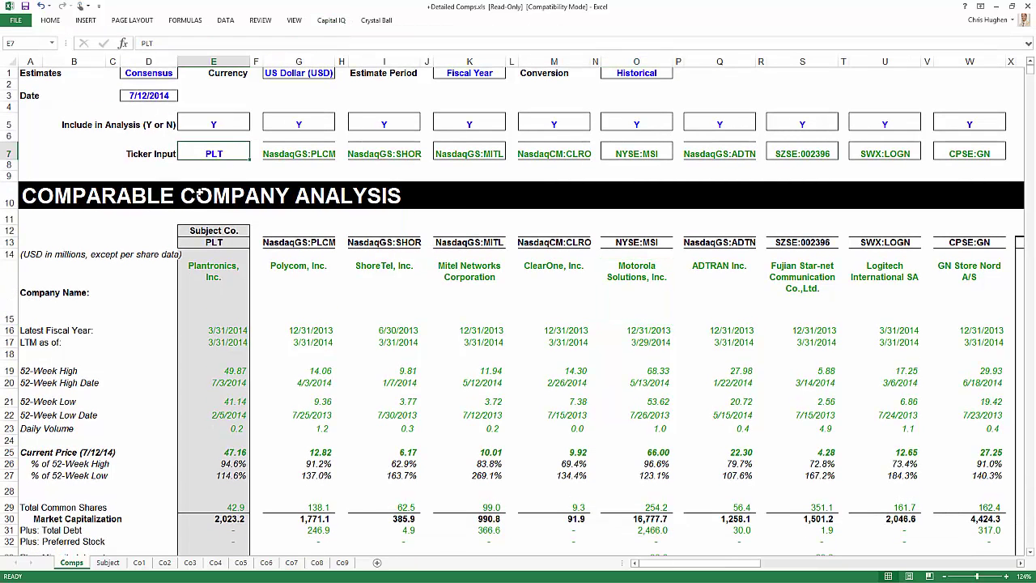
click(229, 65)
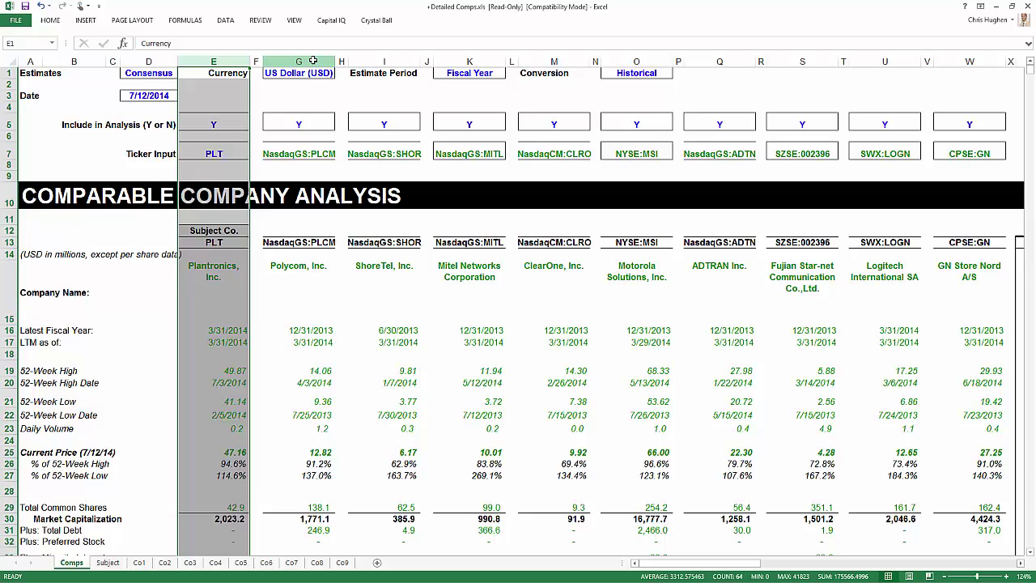
drag(299, 63, 963, 70)
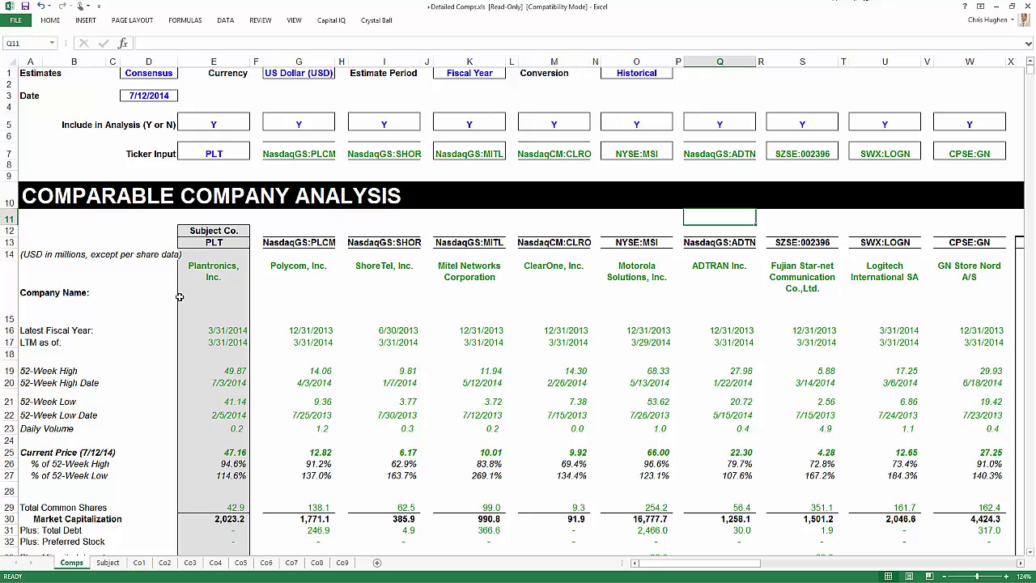
Step: Scroll to Valuation and select the EBITDA rows from LFY through FY+2
scroll(199, 357, down, 1)
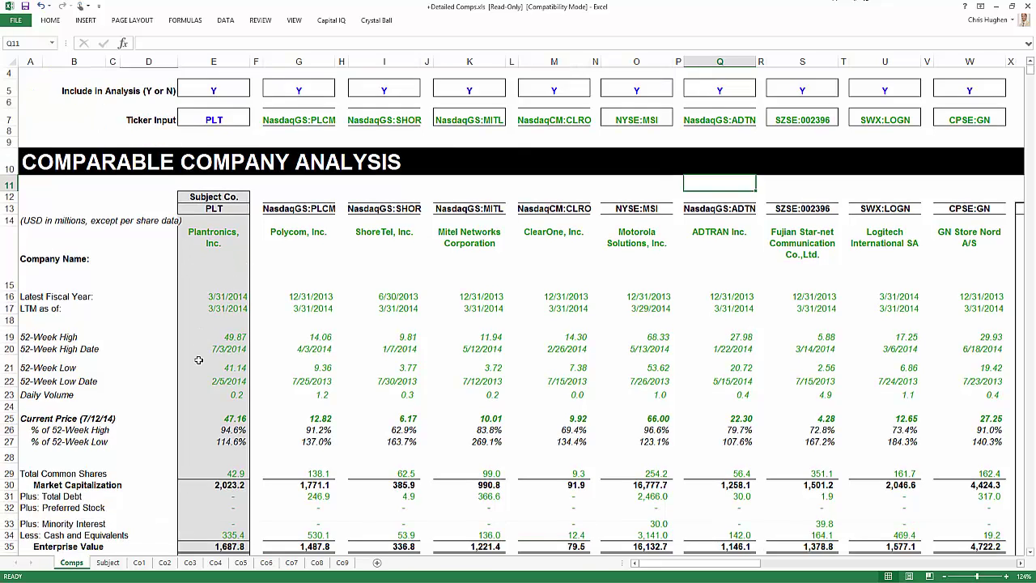
scroll(198, 360, down, 9)
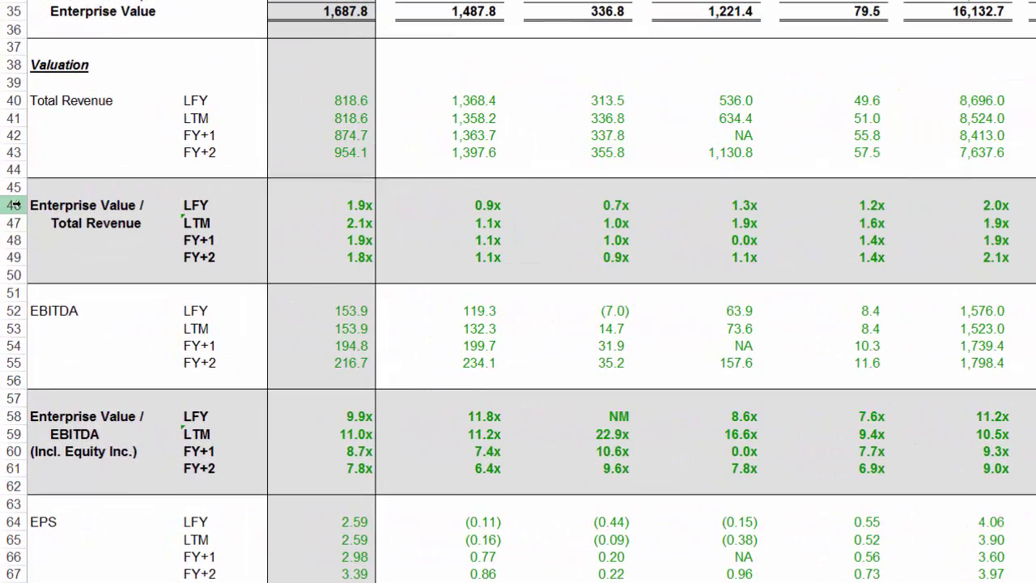
drag(6, 285, 7, 345)
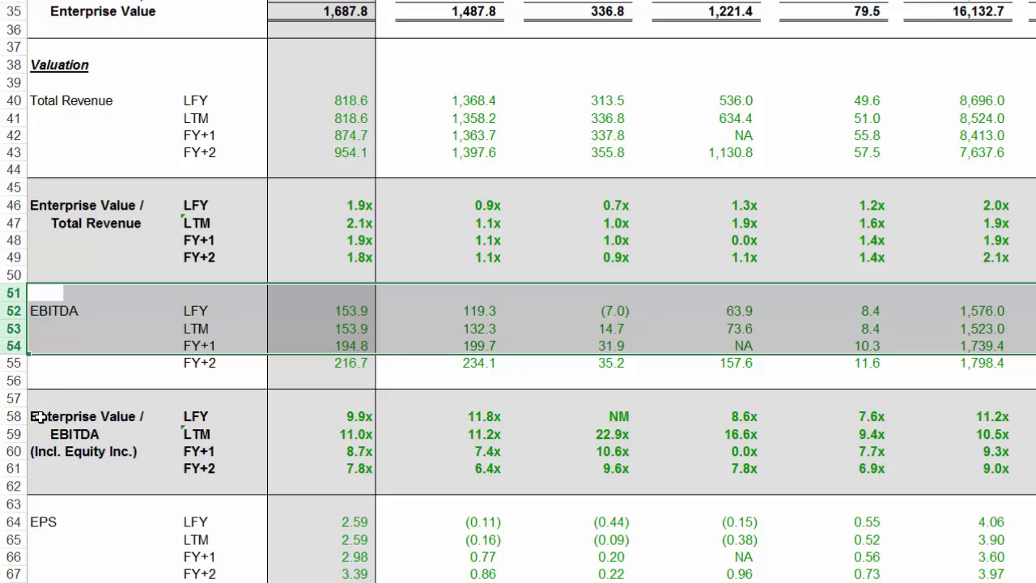
key(shift+Down)
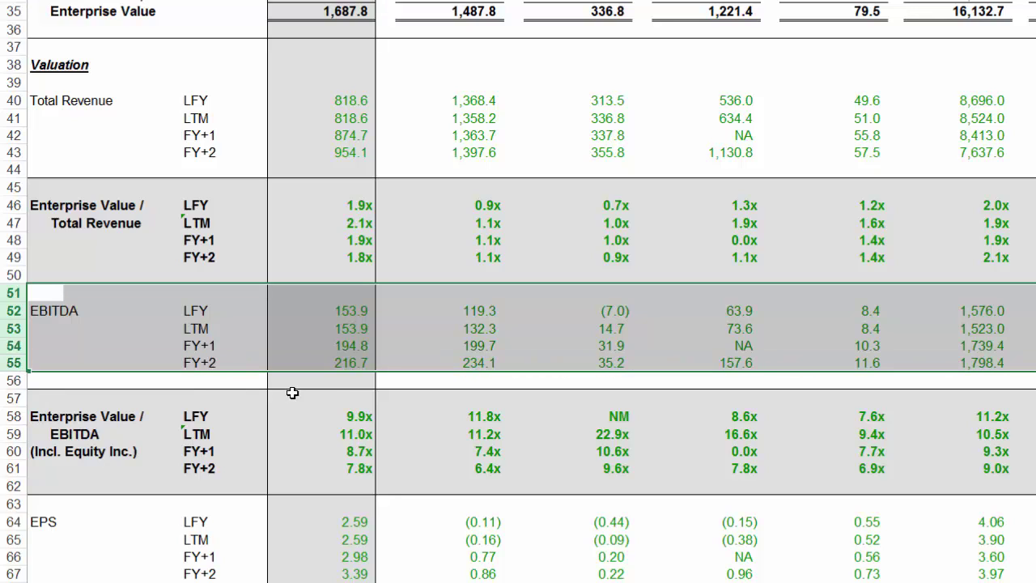
click(200, 313)
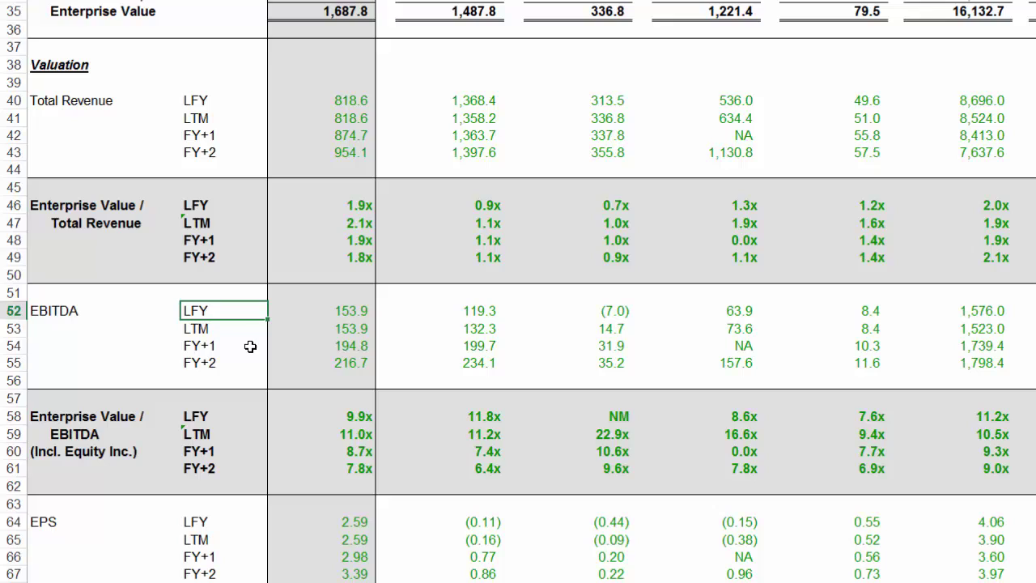
key(Down)
click(247, 353)
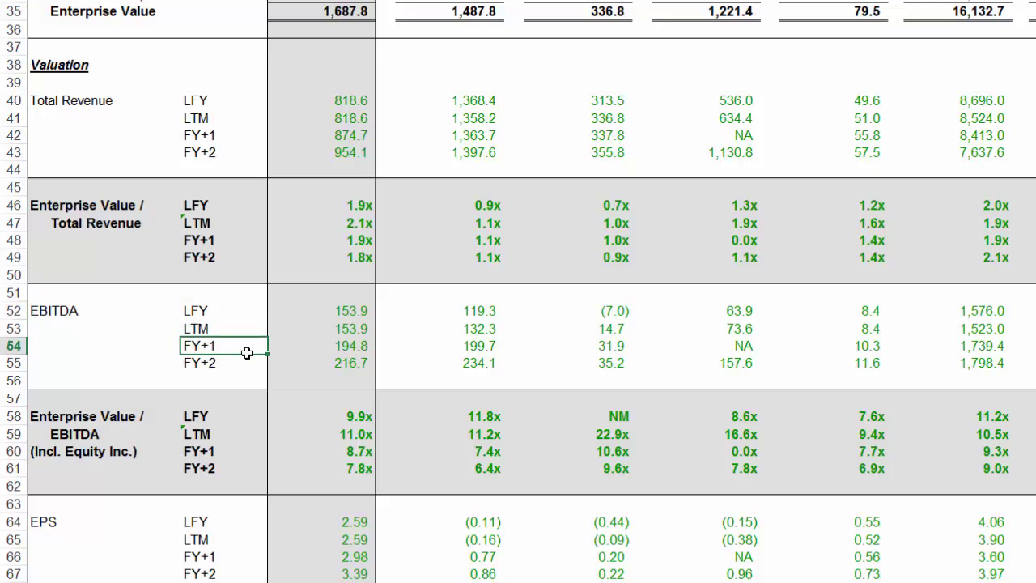
key(Down)
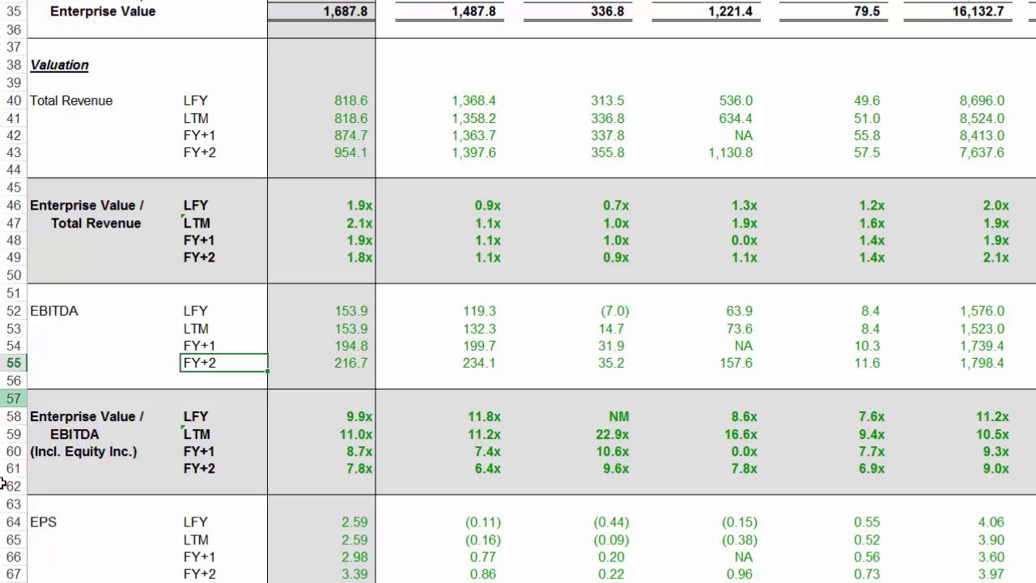
Step: Select the EV/EBITDA multiple rows and the peers' LTM EV/EBITDA values (9.4x–22.9x)
drag(7, 399, 7, 489)
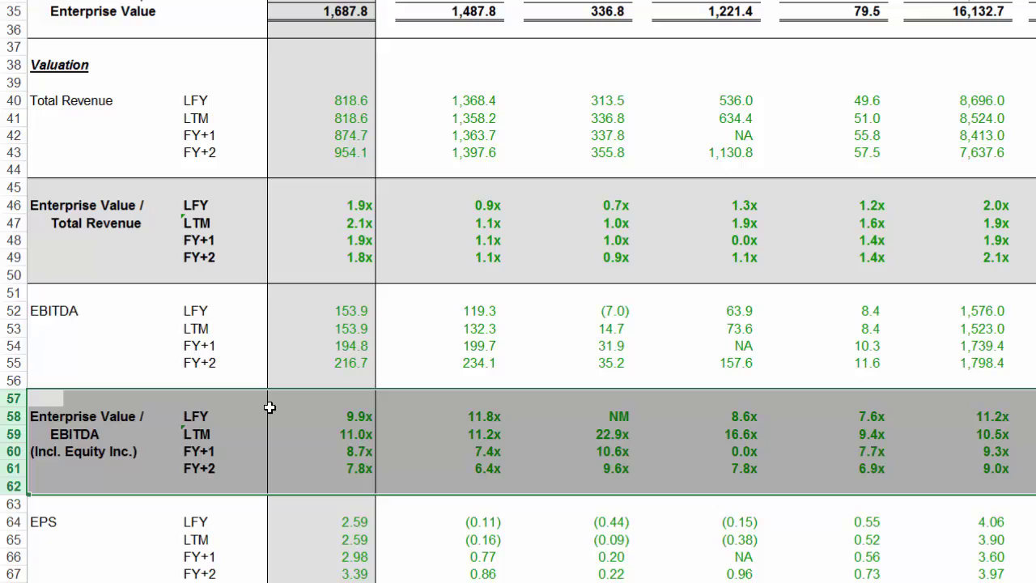
click(362, 435)
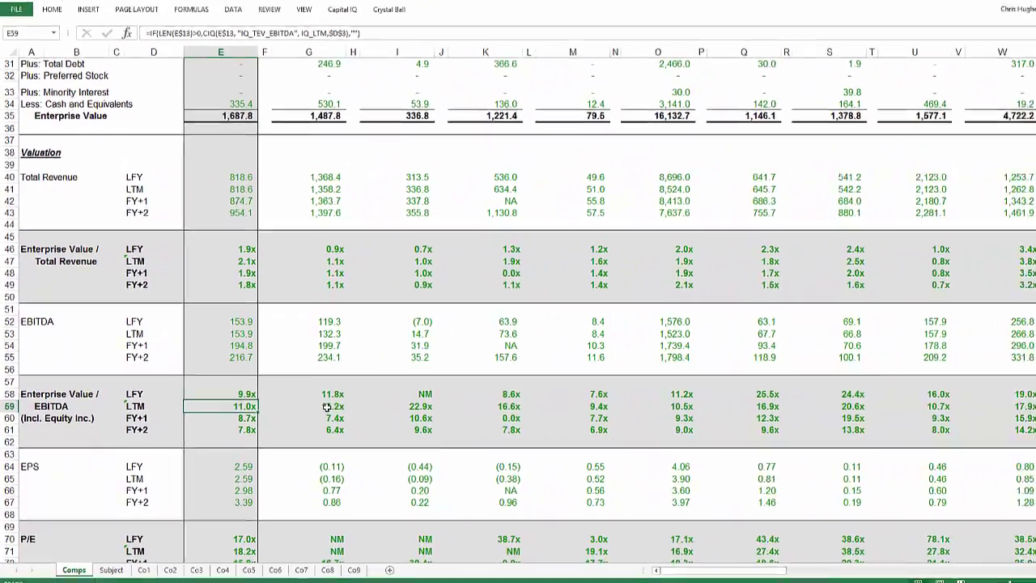
drag(326, 408, 988, 401)
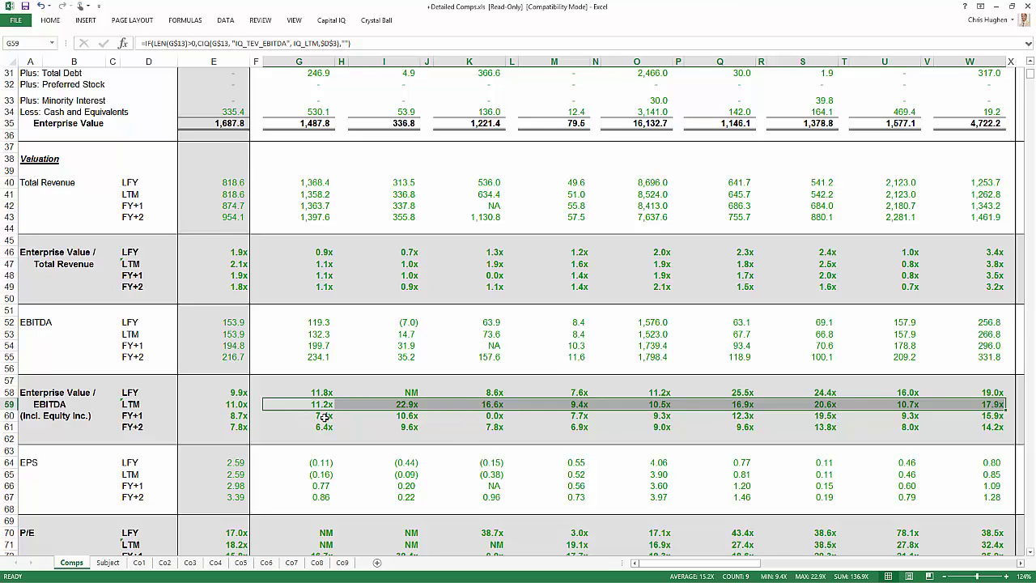
click(12, 416)
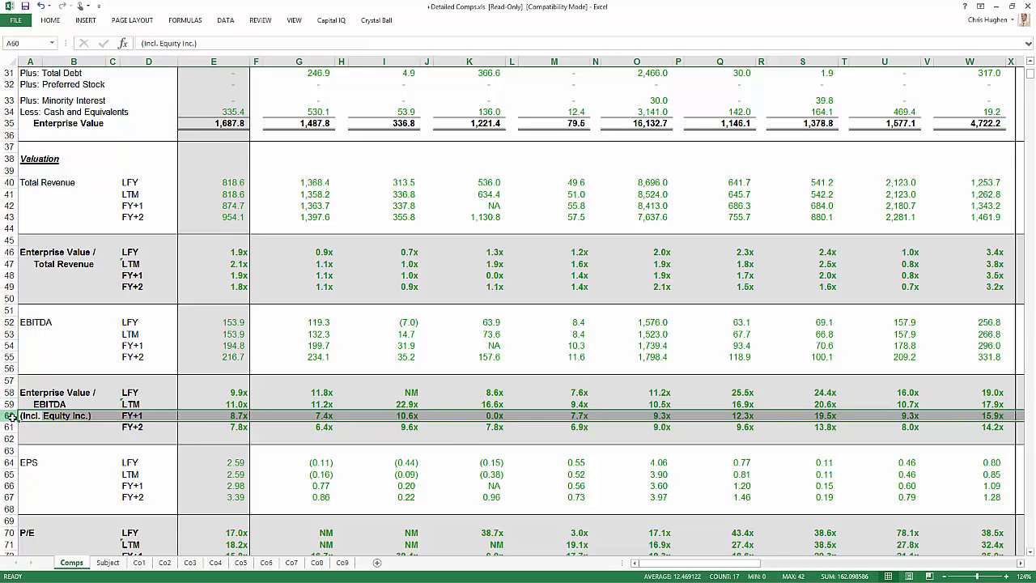
click(139, 416)
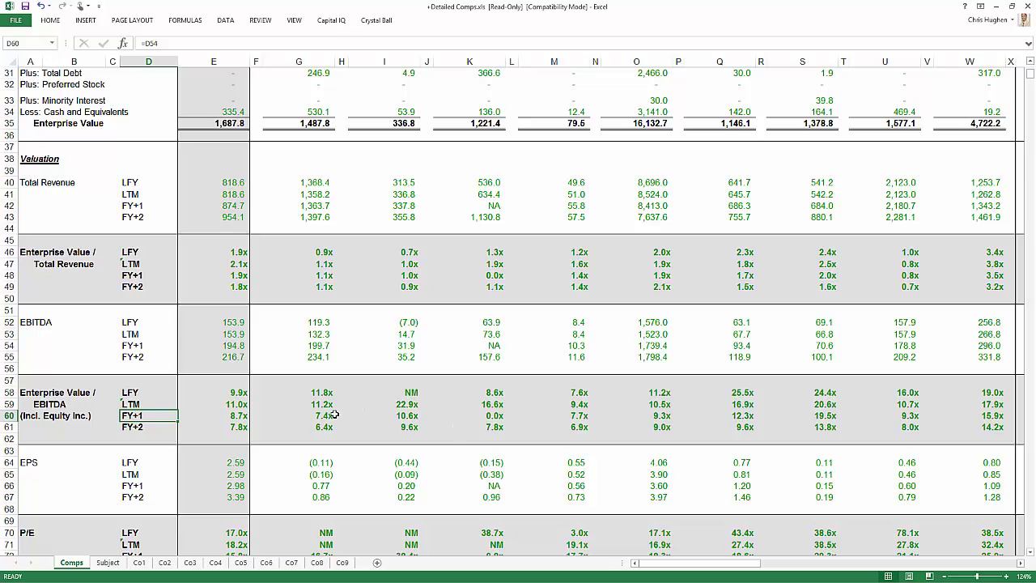
drag(334, 415, 996, 414)
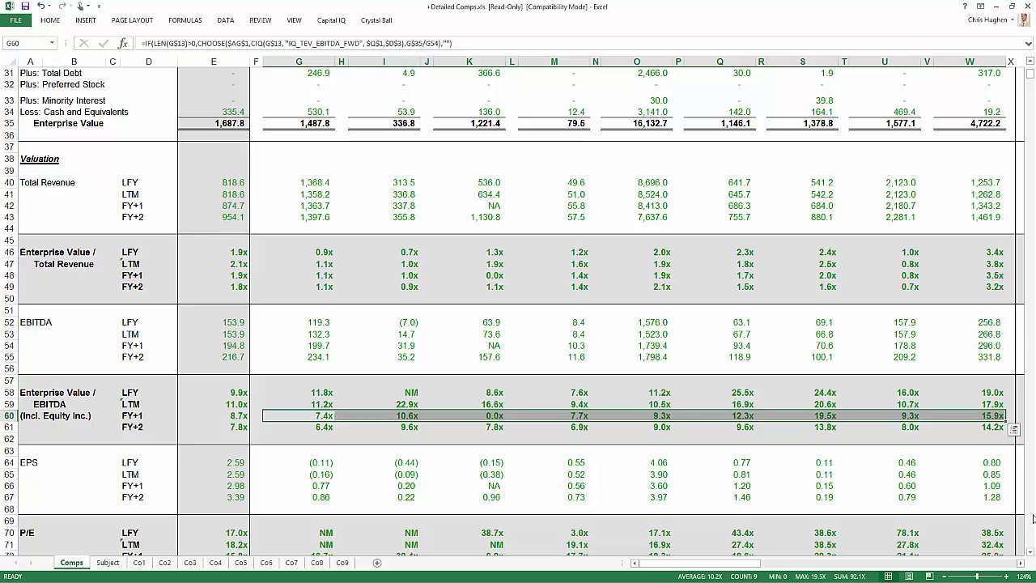
click(1021, 562)
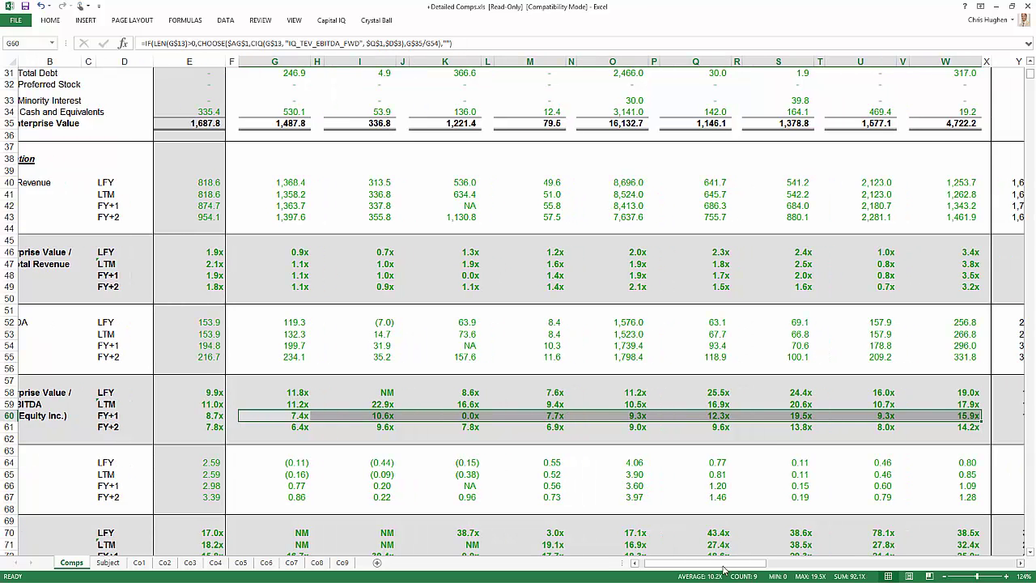
drag(724, 567, 670, 566)
scroll(340, 467, up, 9)
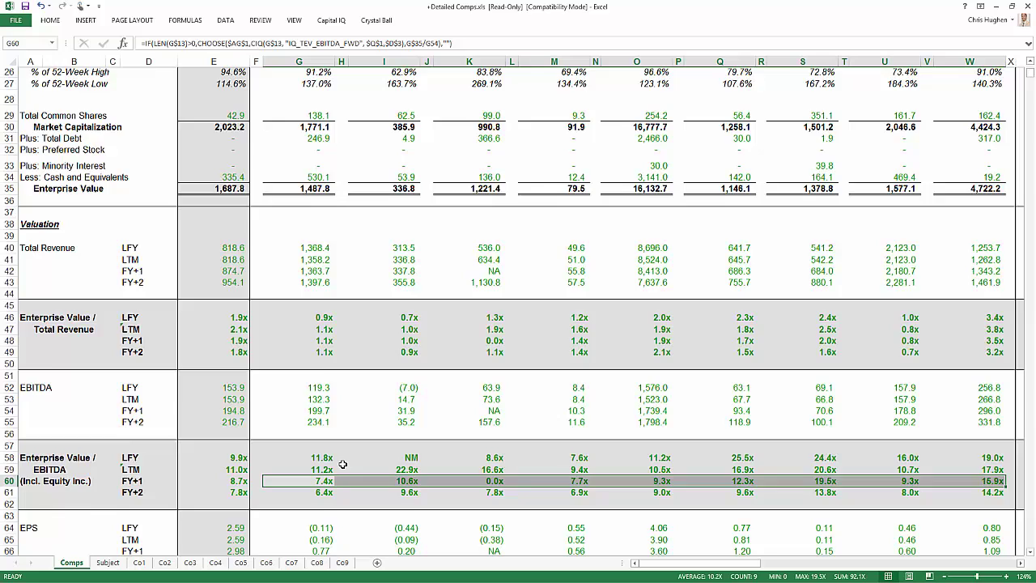
scroll(340, 468, up, 2)
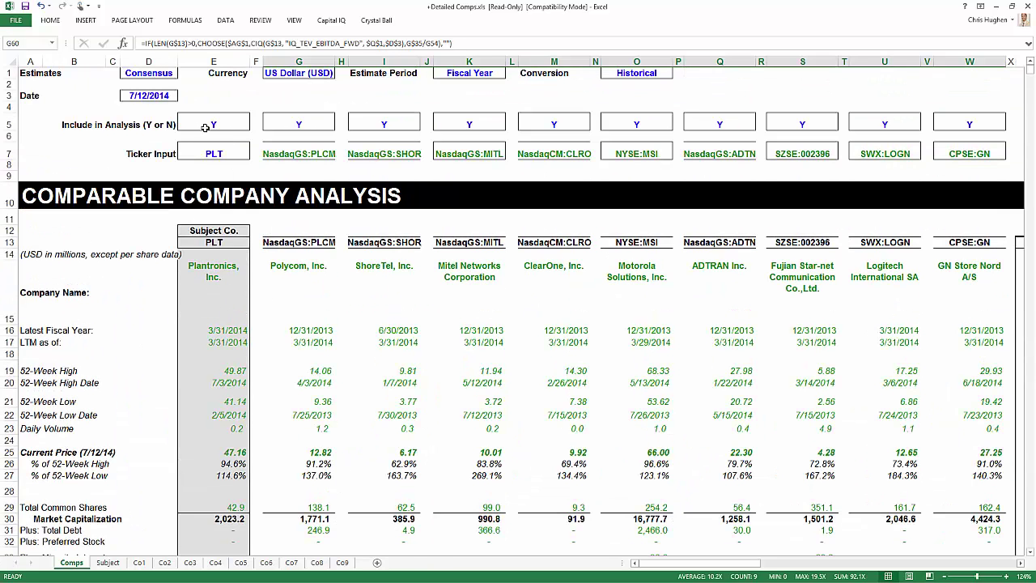
Step: Set Plantronics' include-in-analysis cell E5 to N, blanking its subject column
click(214, 125)
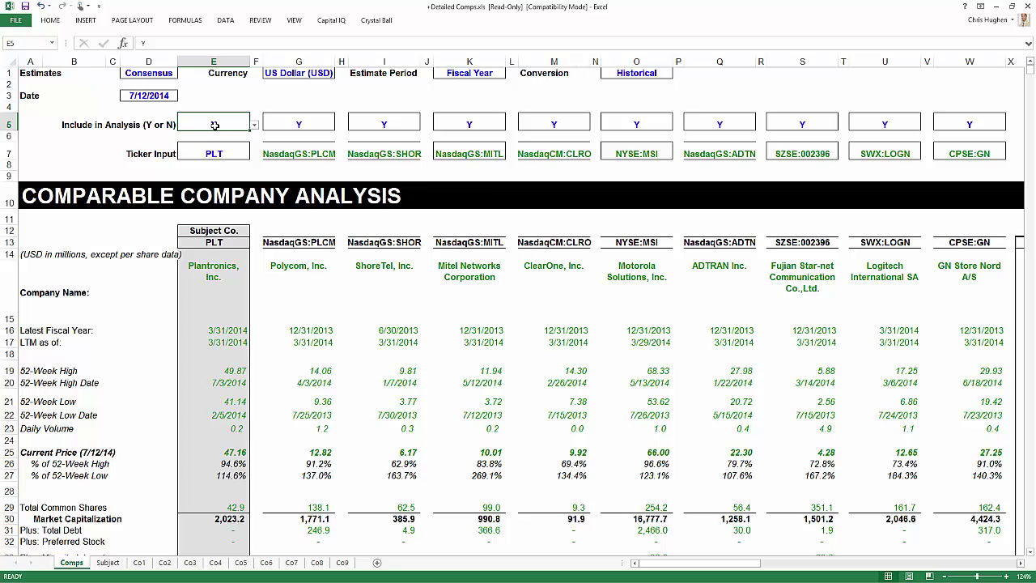
click(253, 126)
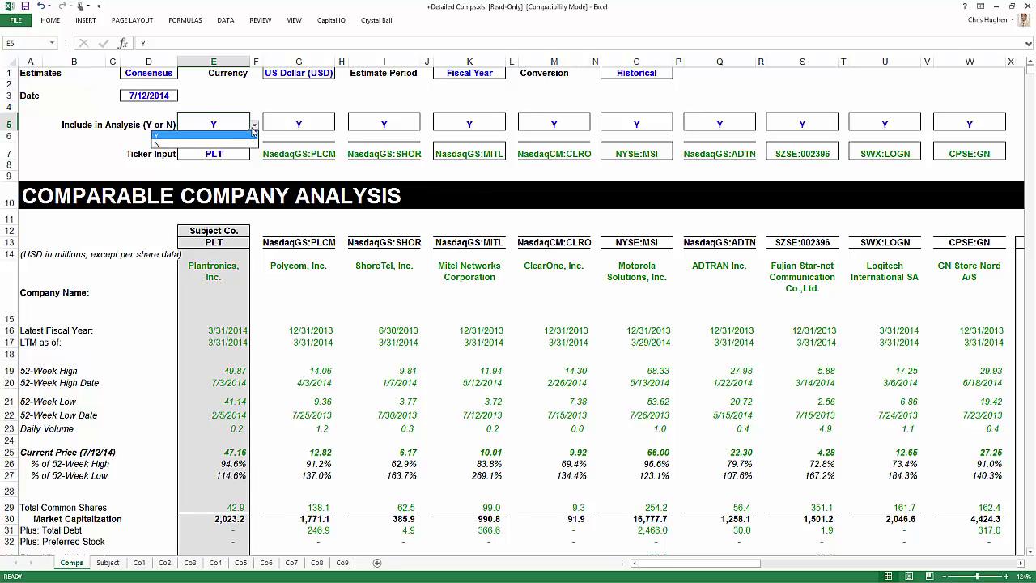
click(241, 145)
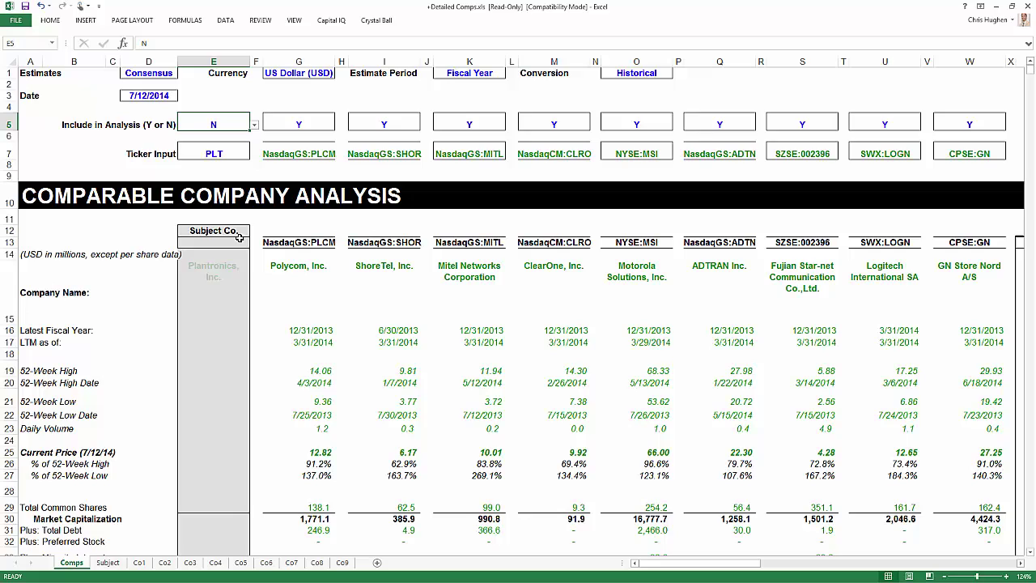
scroll(303, 175, down, 6)
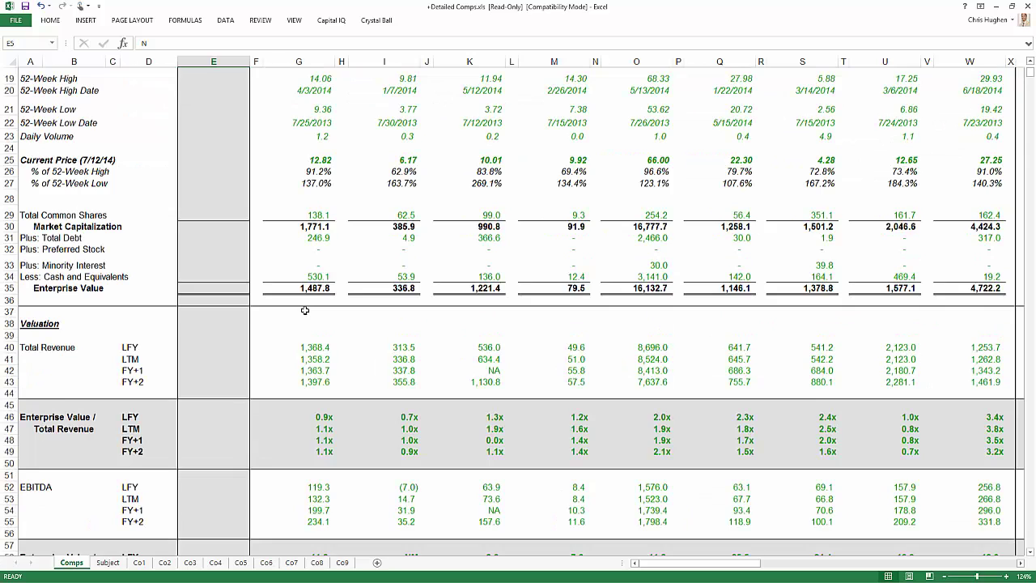
scroll(304, 310, down, 9)
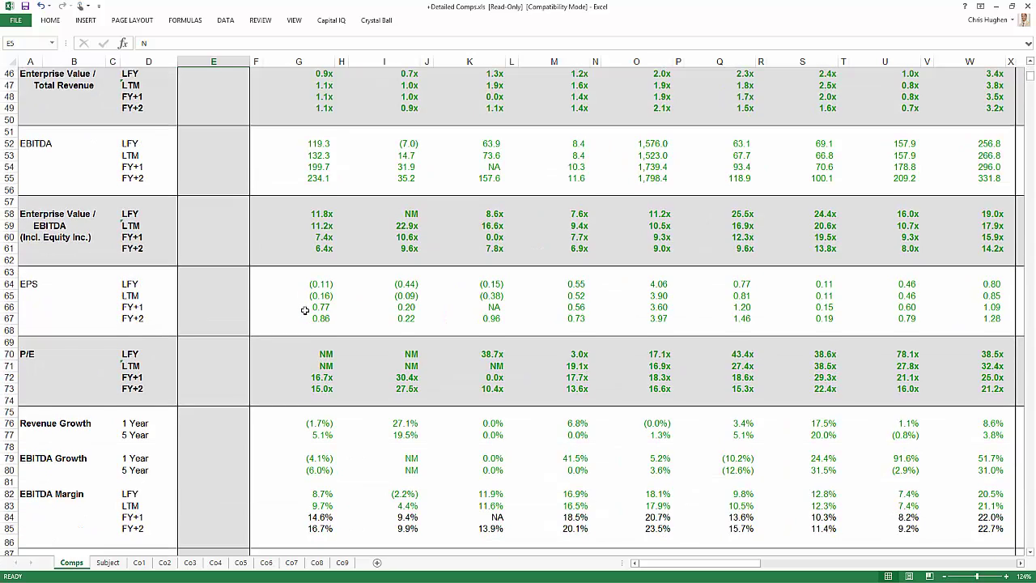
scroll(369, 351, up, 5)
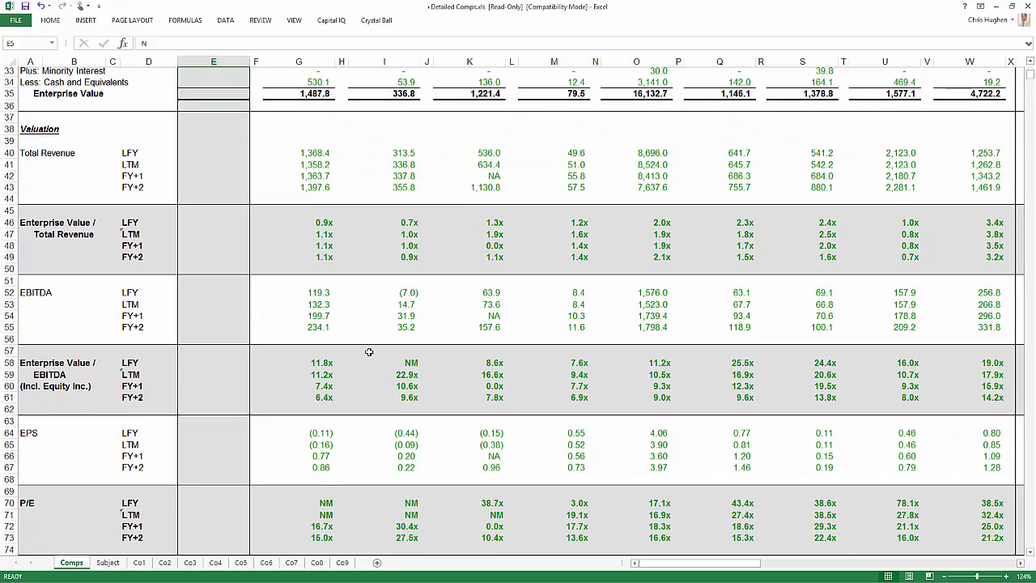
scroll(370, 351, up, 1)
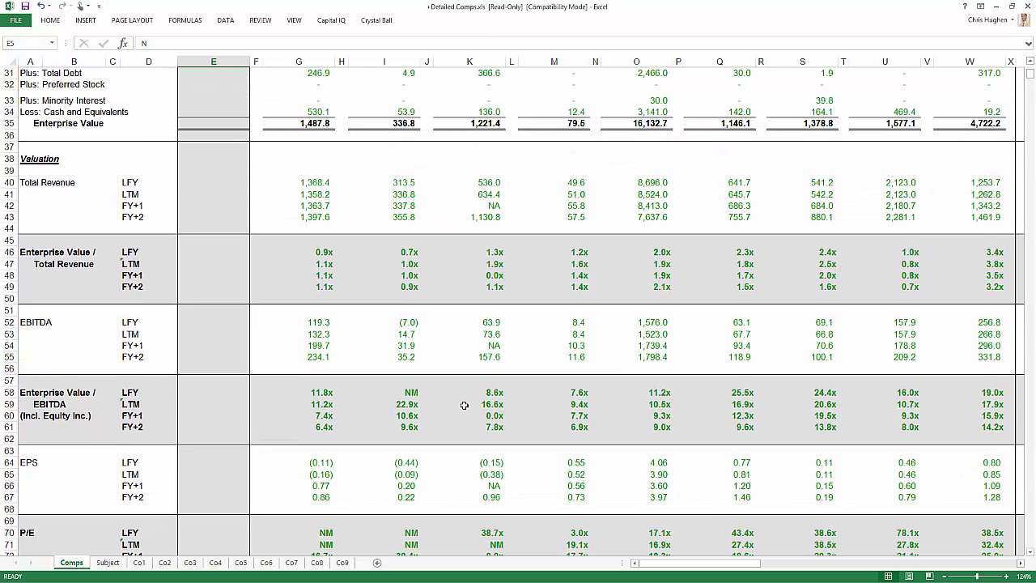
click(16, 415)
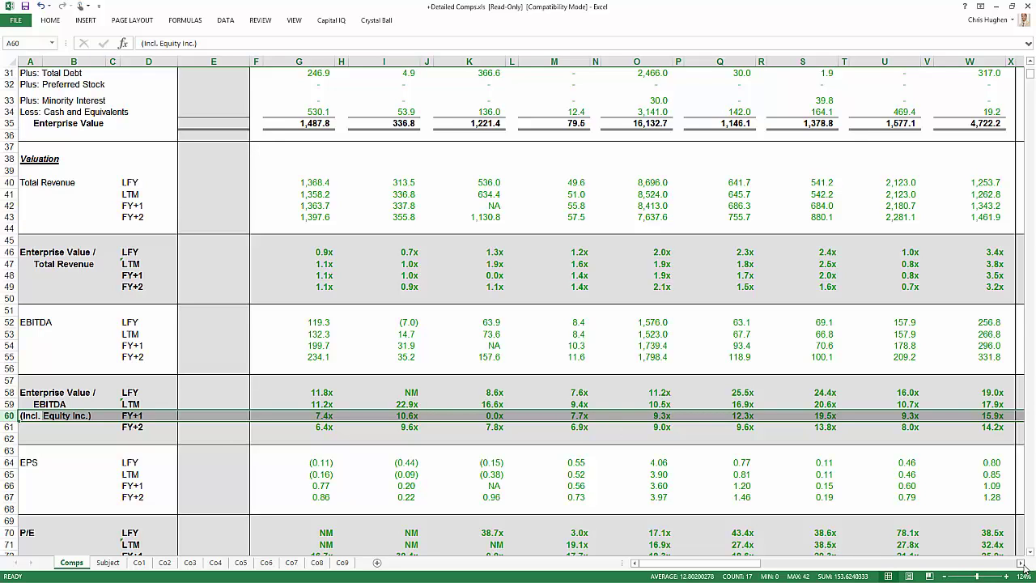
click(1022, 564)
click(1022, 564)
click(1022, 565)
click(1022, 564)
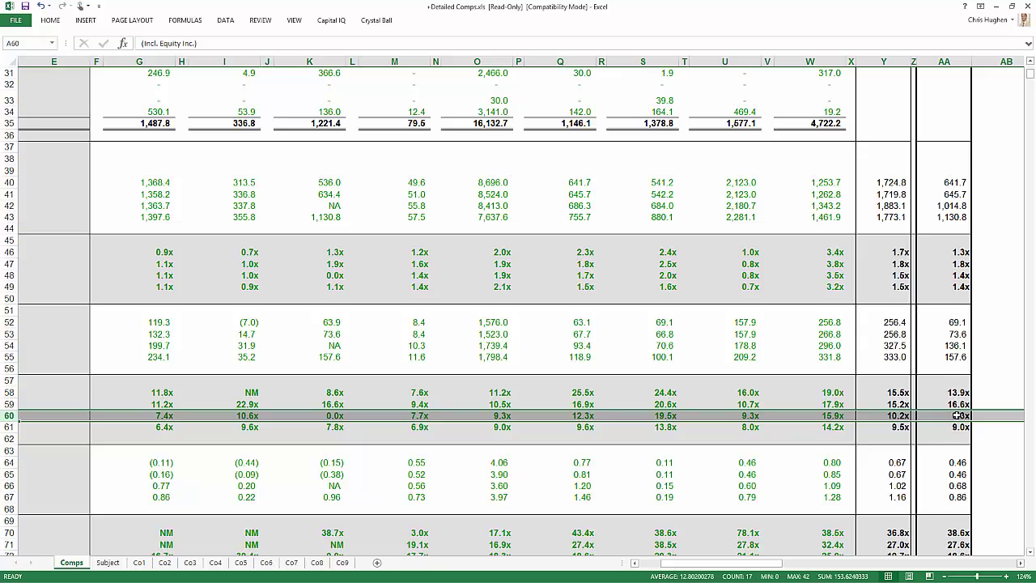
click(957, 415)
scroll(964, 418, up, 3)
scroll(966, 419, up, 7)
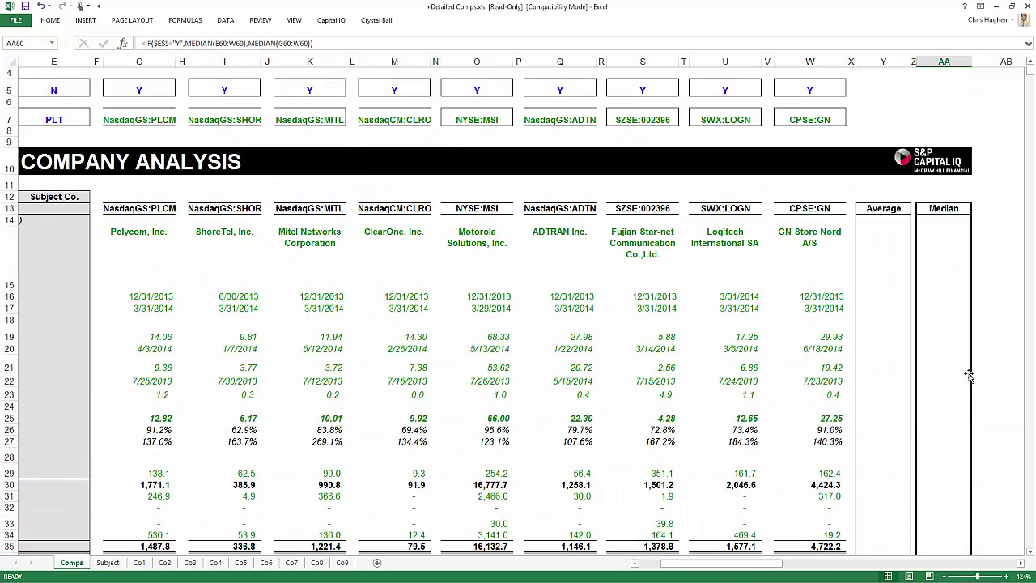
click(946, 241)
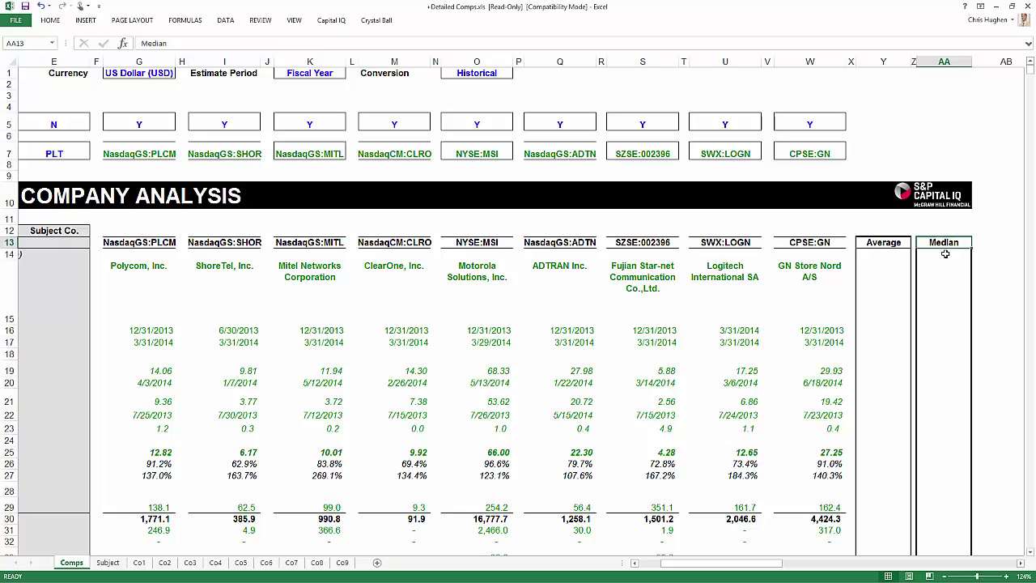
scroll(946, 254, down, 4)
scroll(943, 259, down, 7)
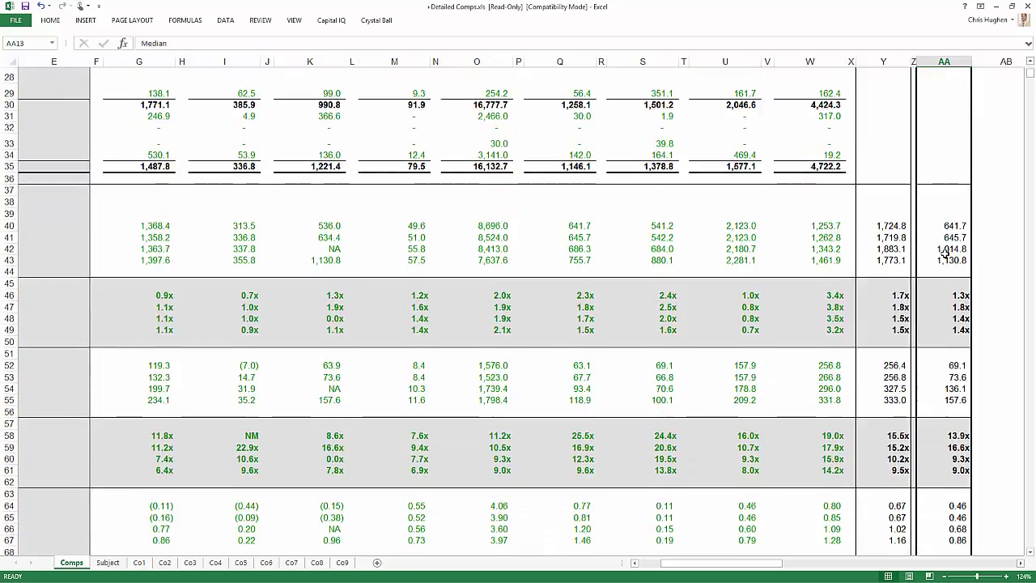
scroll(656, 438, up, 1)
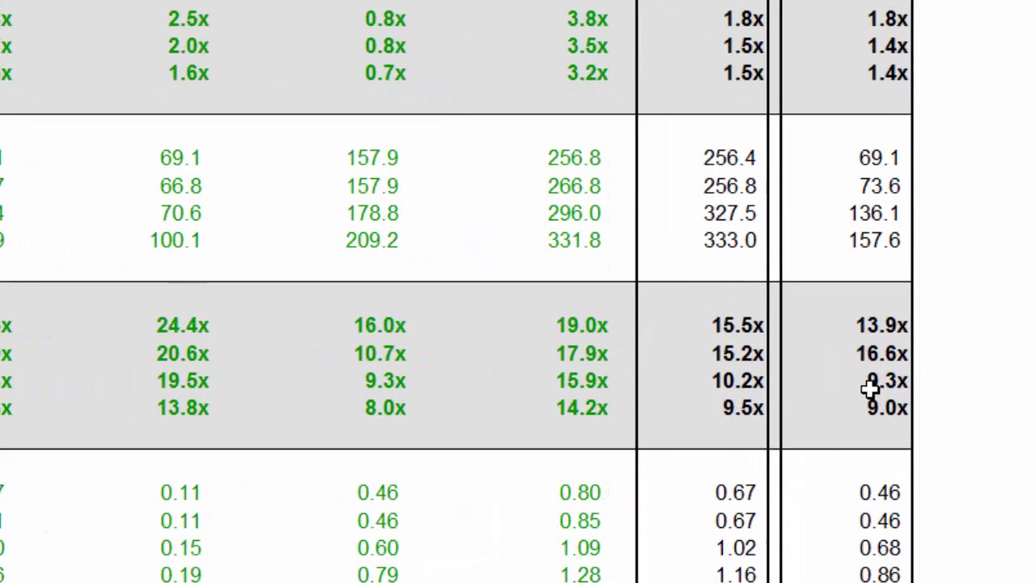
Step: Select the 9.3x median FY+1 EV/EBITDA multiple cell
click(870, 389)
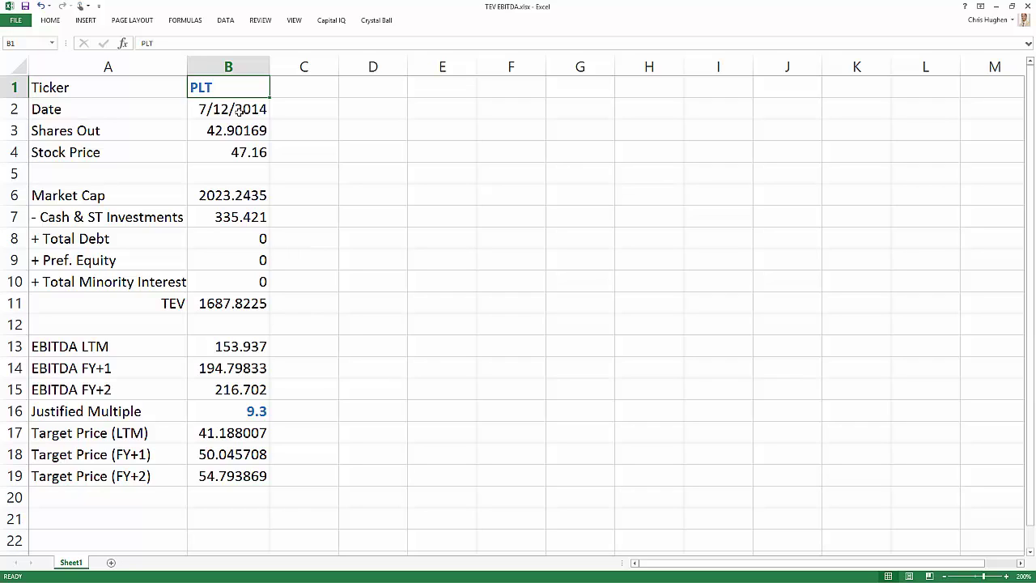
click(240, 113)
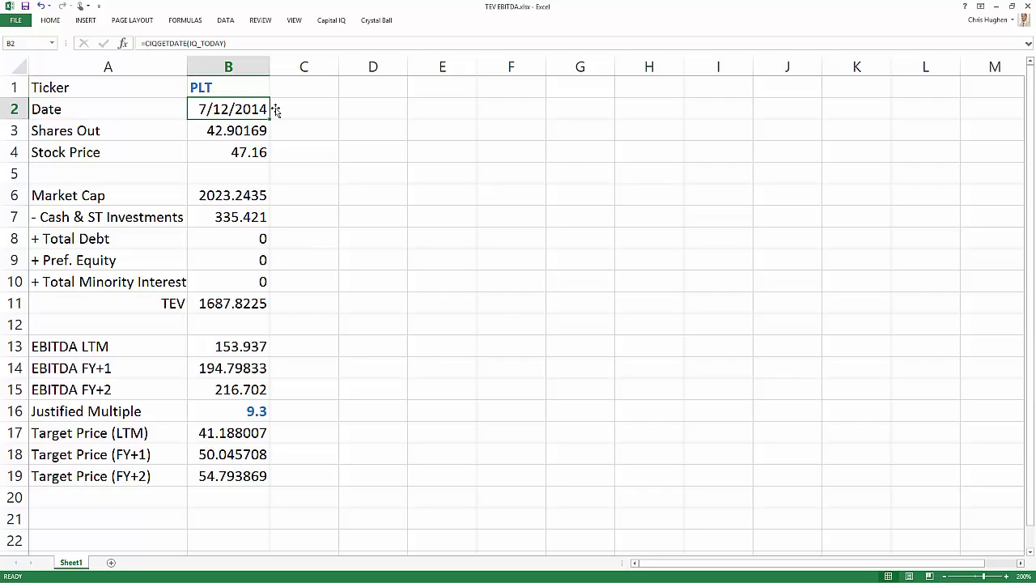
key(Down)
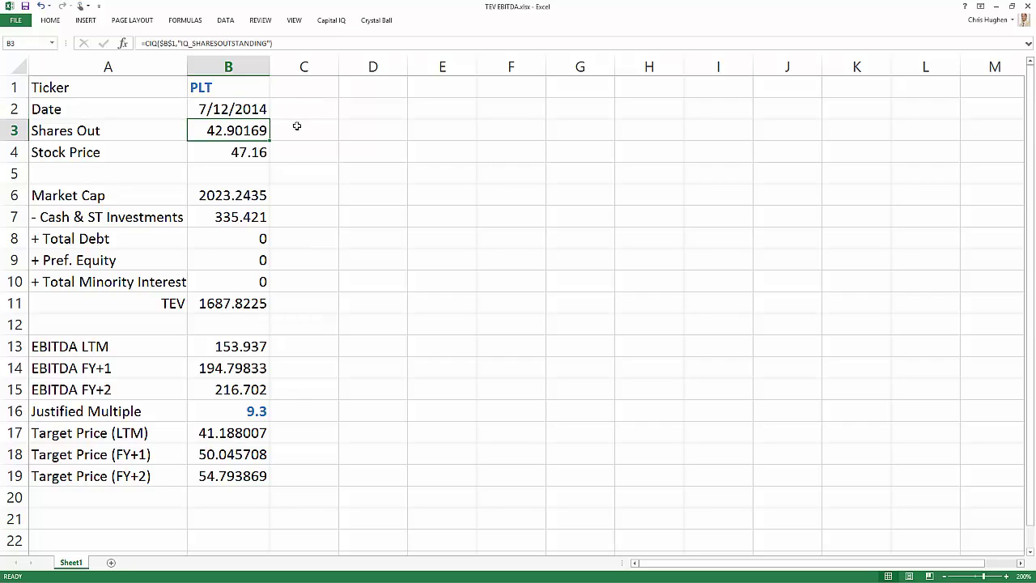
key(Down)
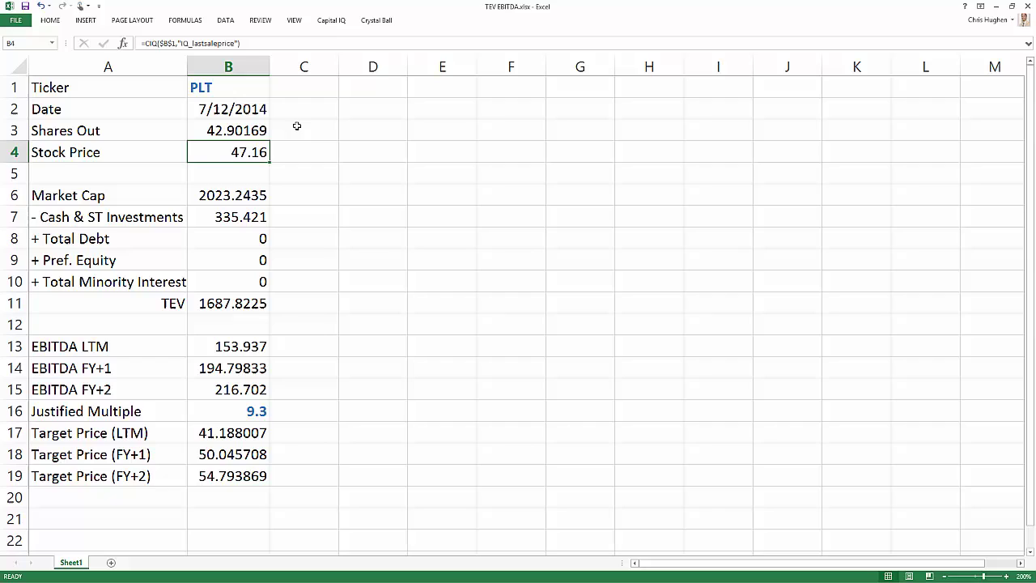
key(Down)
key(Down)
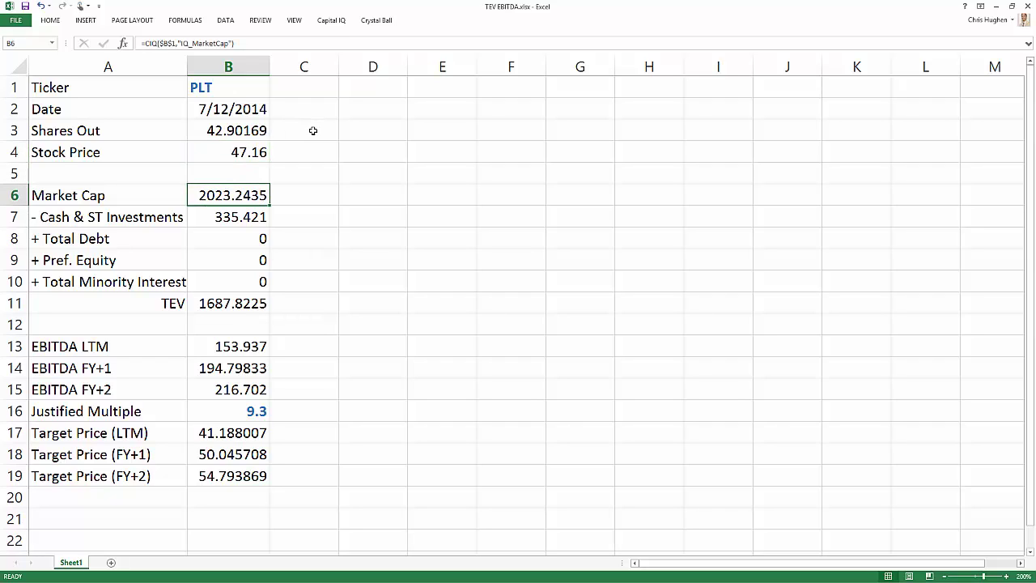
key(Down)
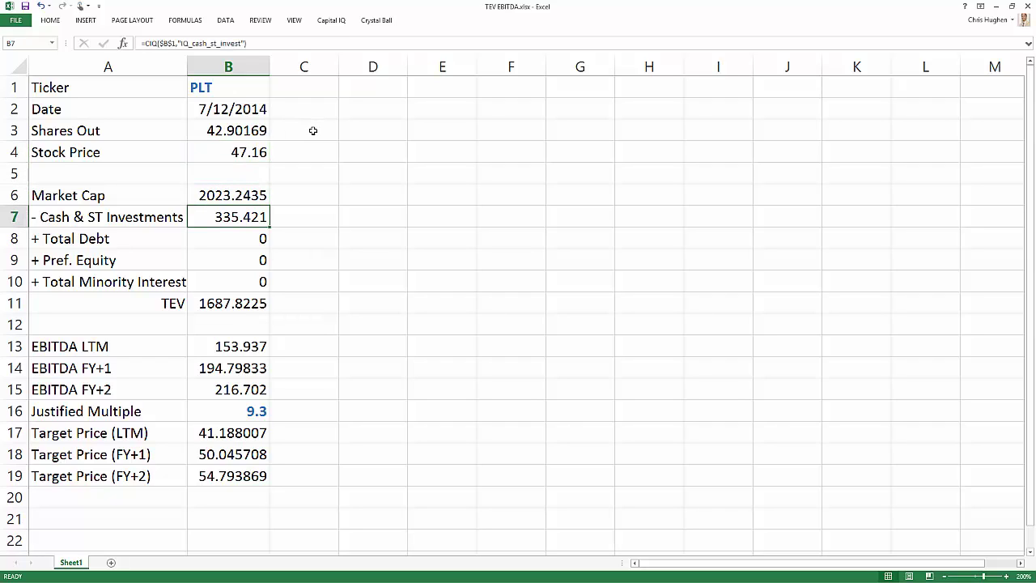
key(Down)
key(Down)
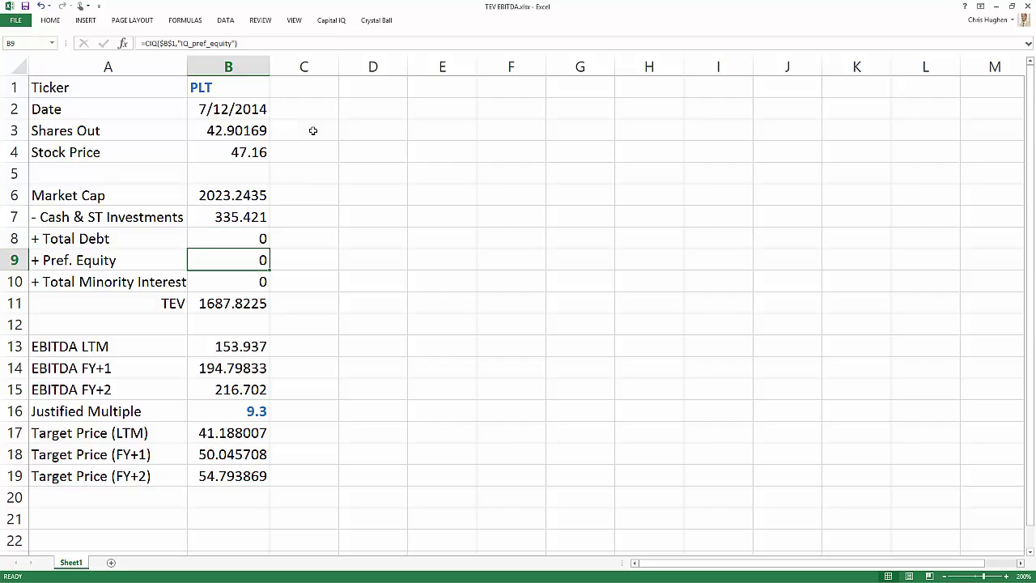
key(Down)
key(Down)
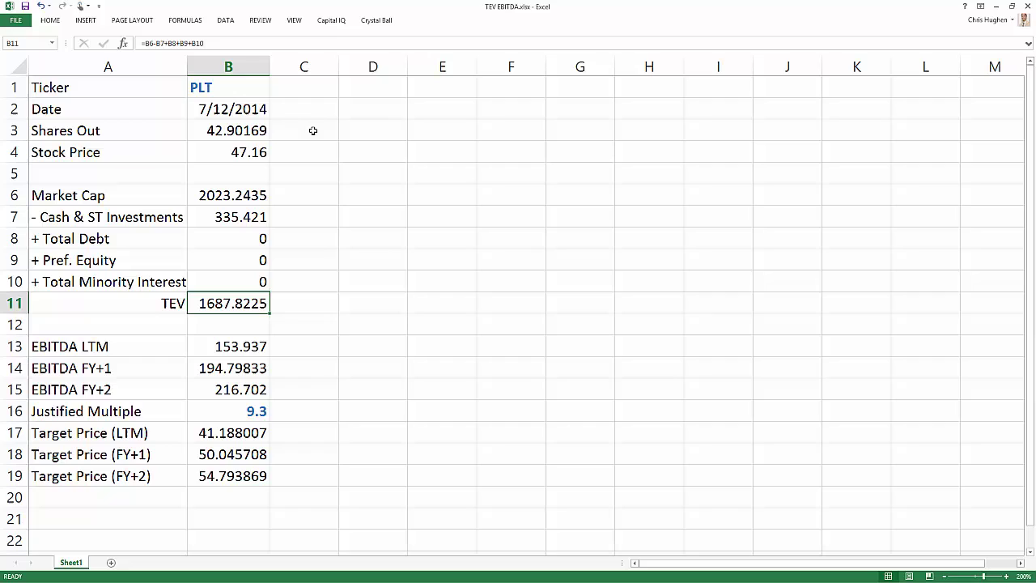
key(Down)
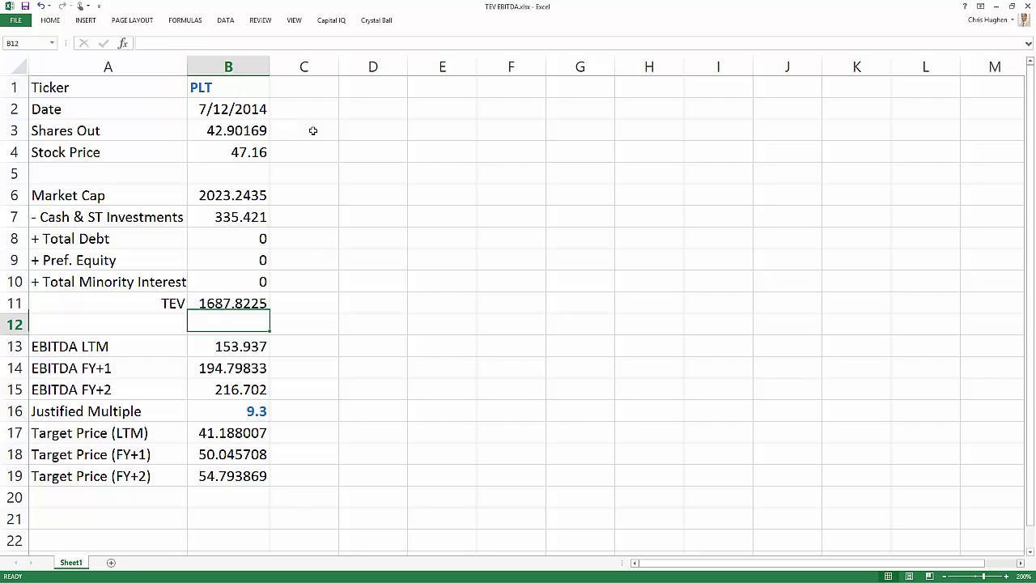
key(Down)
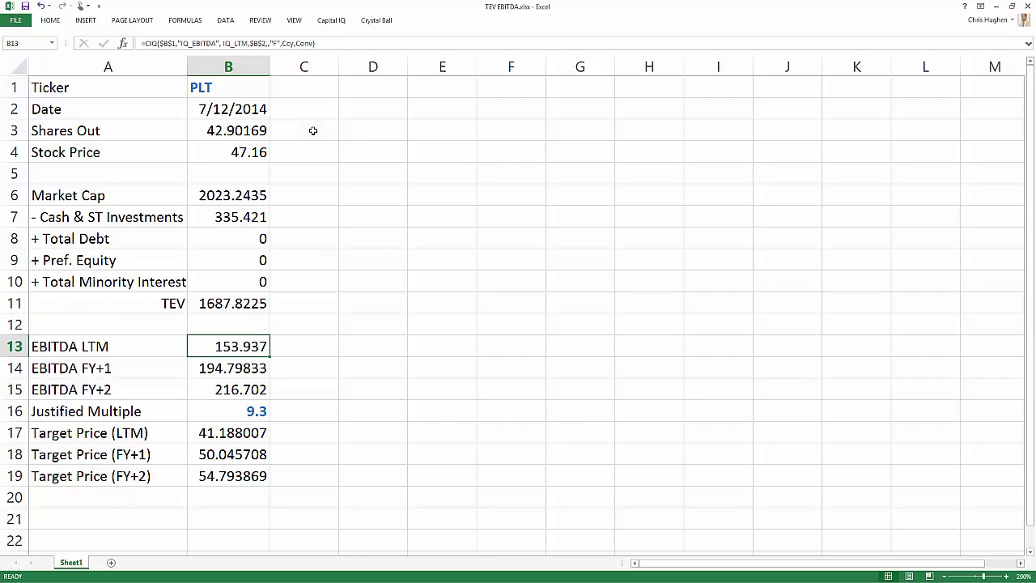
click(238, 410)
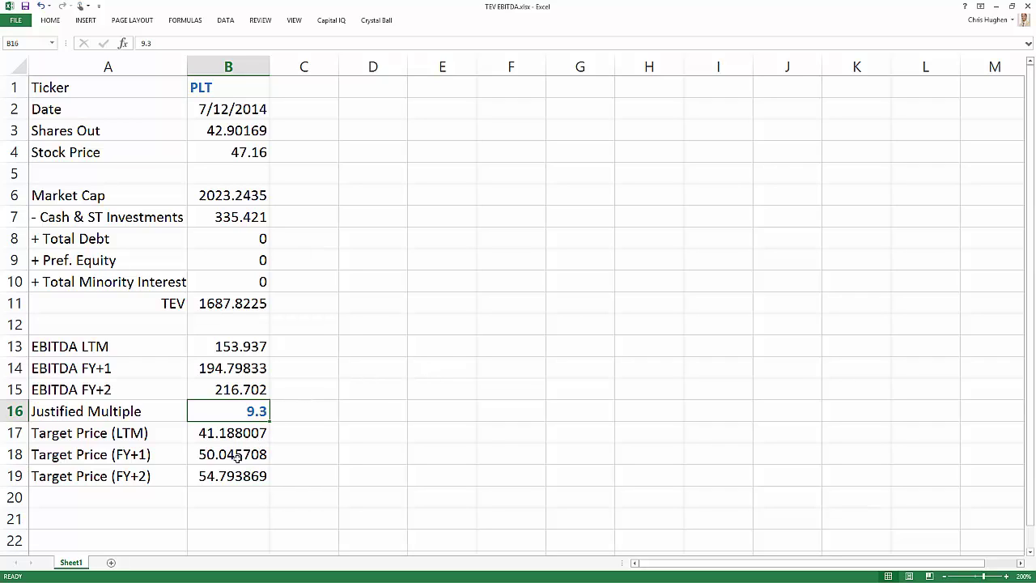
click(14, 455)
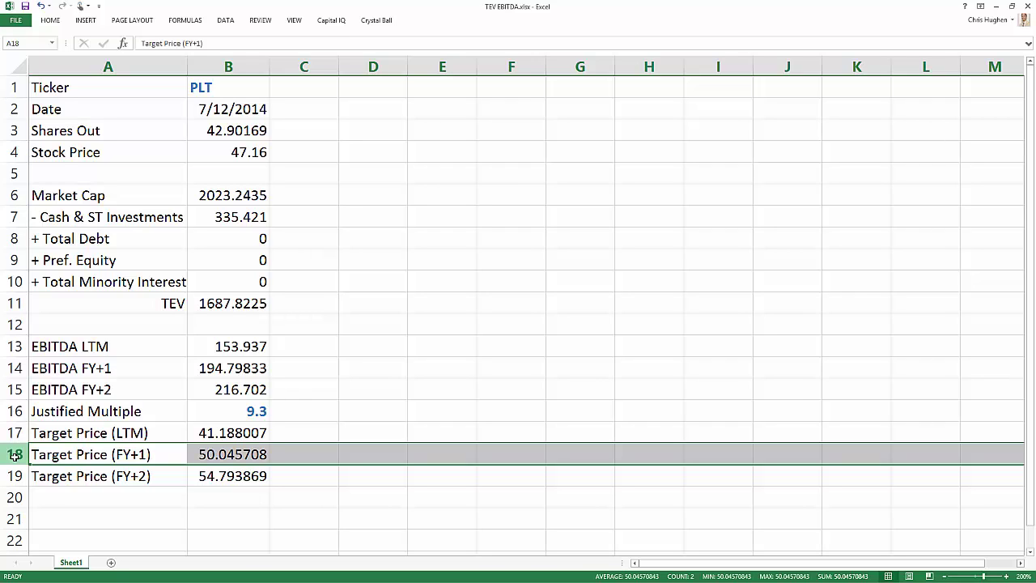
click(209, 454)
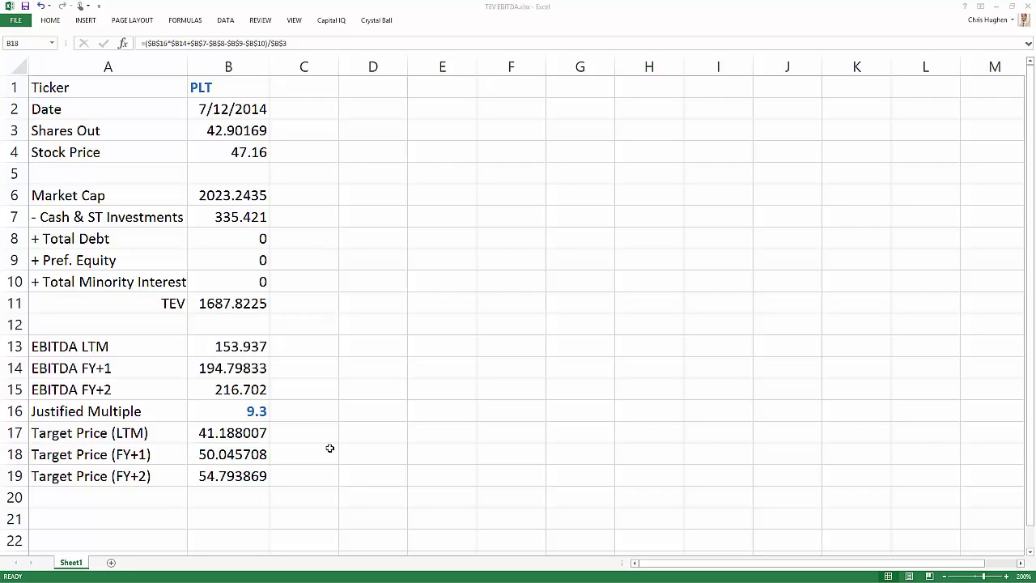
click(230, 458)
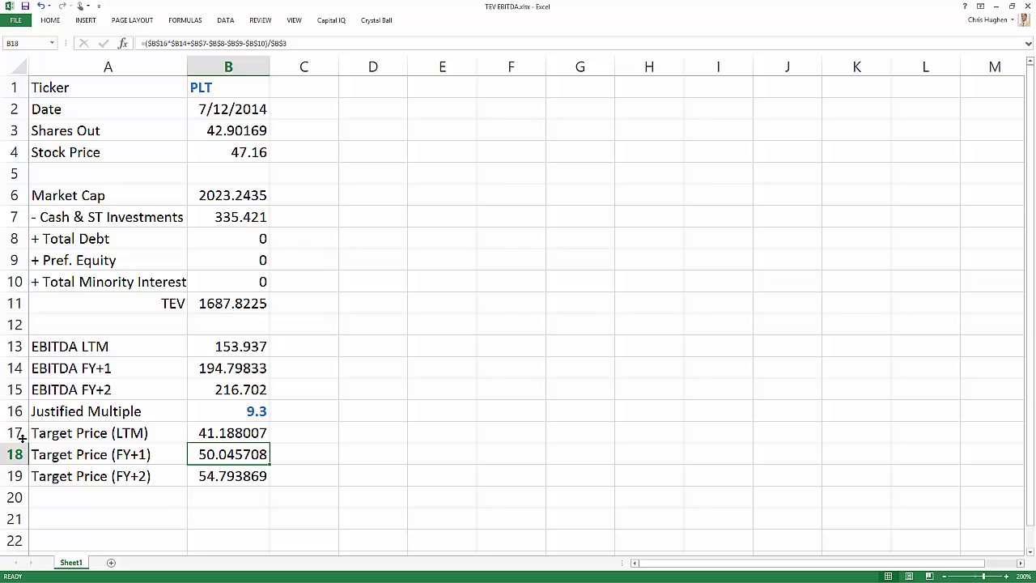
drag(17, 435, 20, 476)
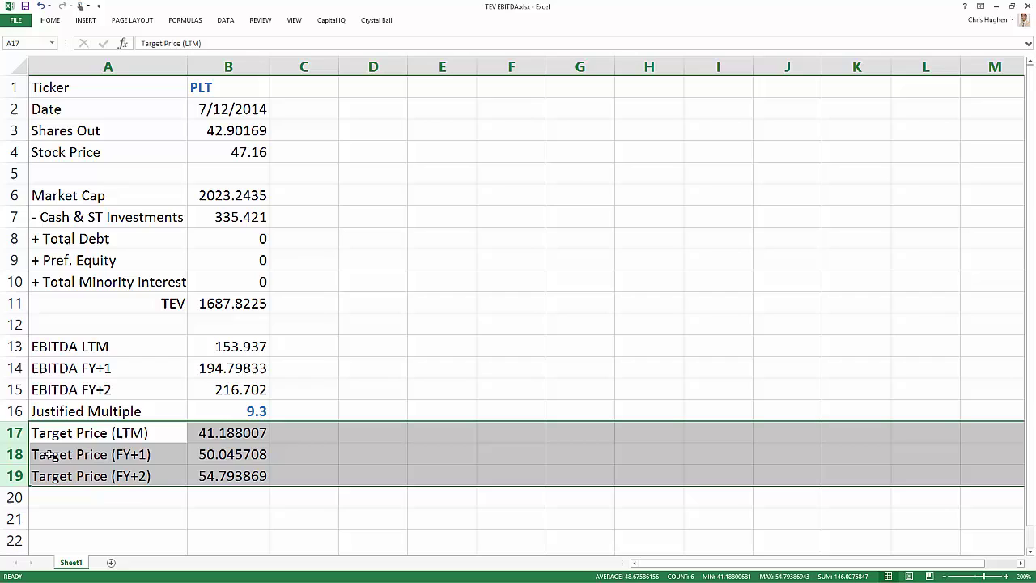
click(16, 433)
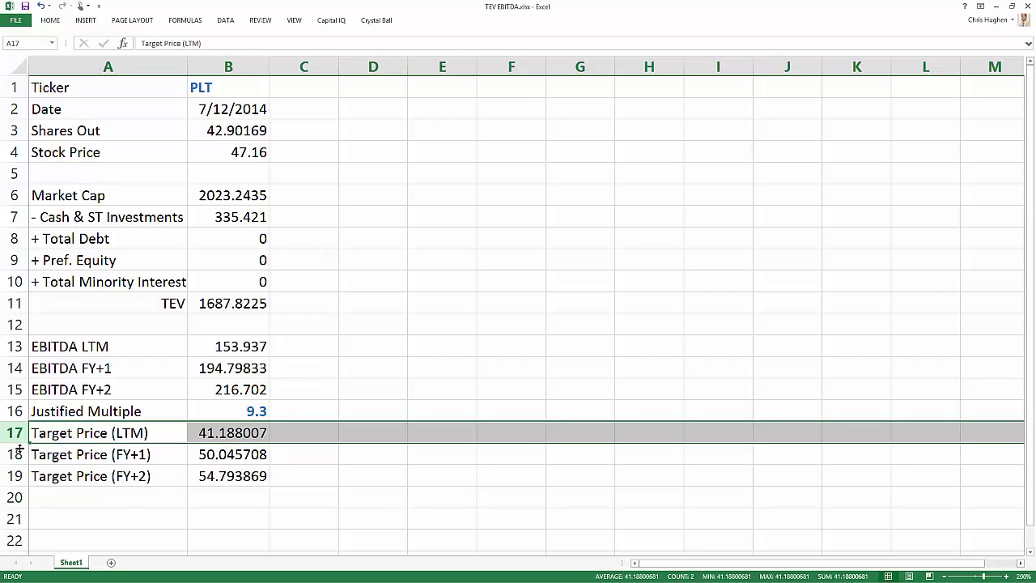
click(17, 453)
click(18, 476)
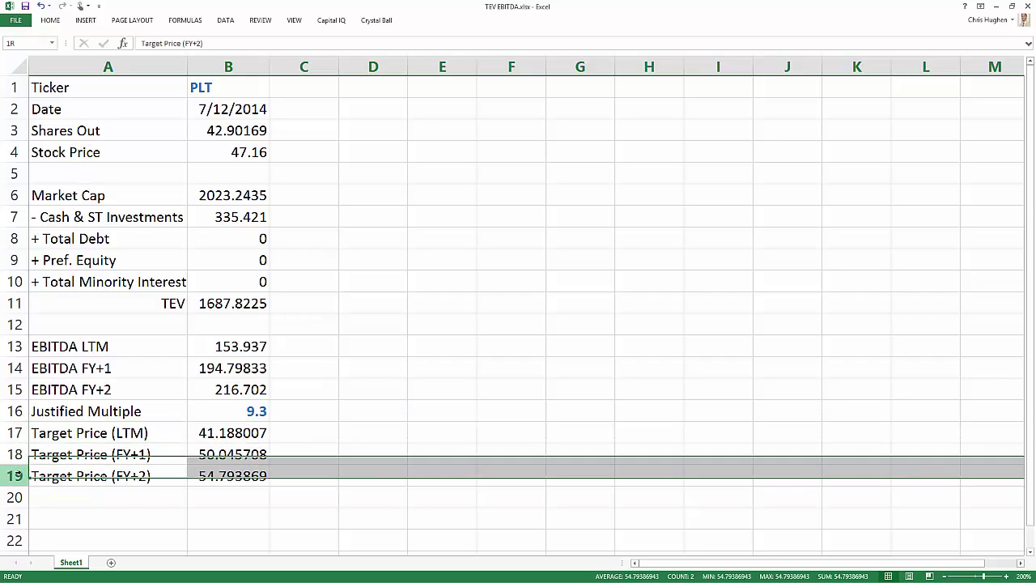
click(206, 451)
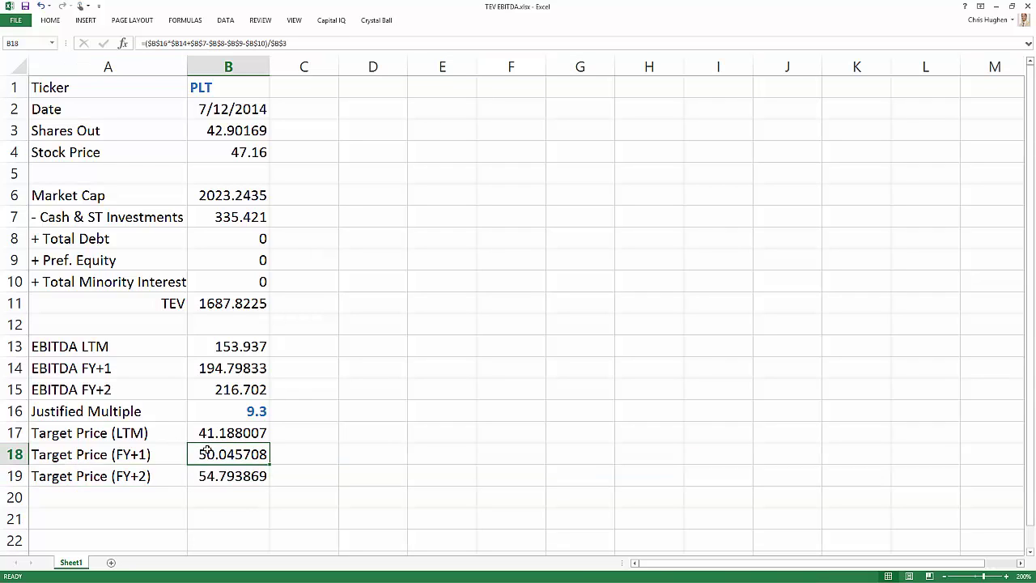
click(221, 370)
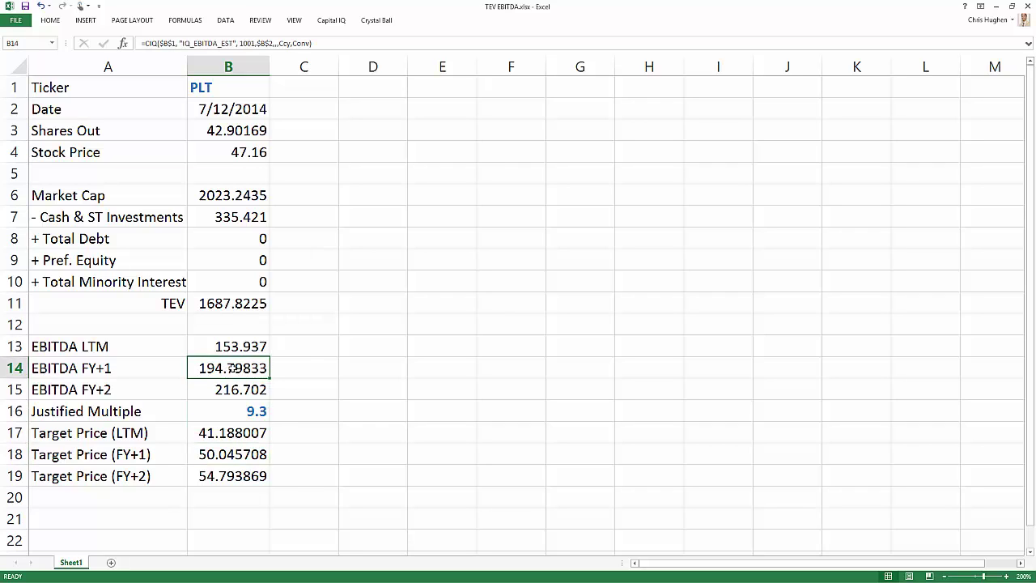
click(240, 454)
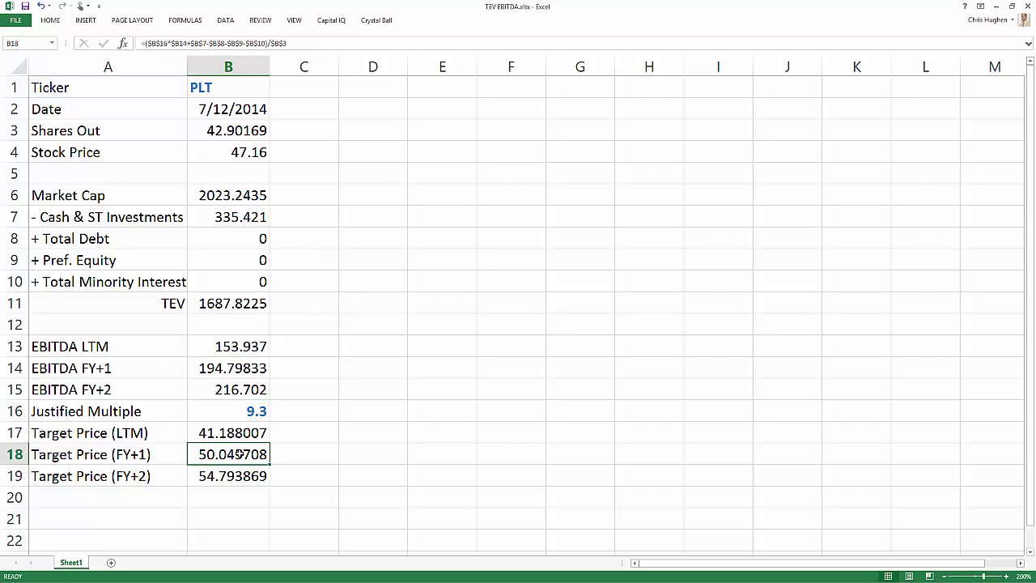